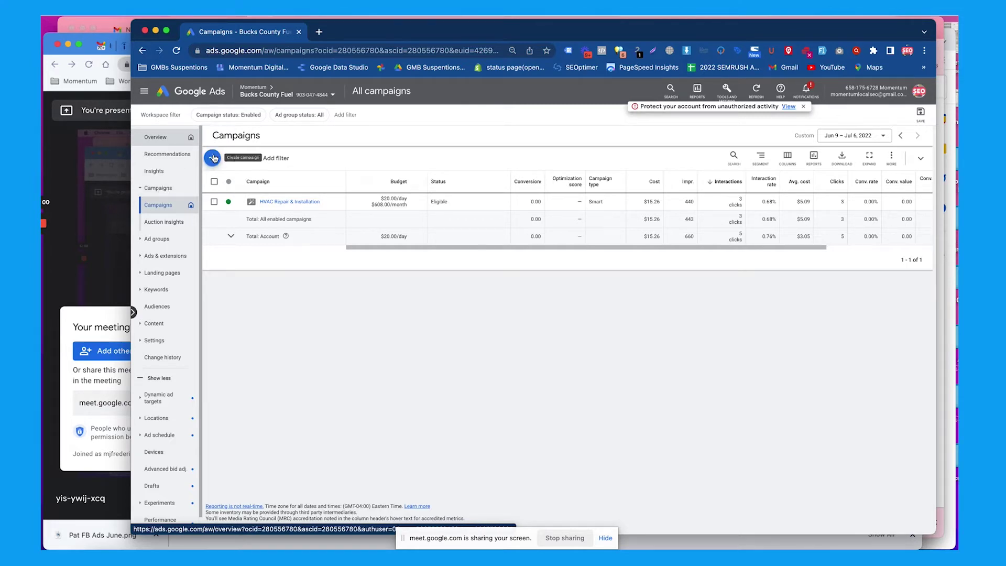
# Start a new campaign from the + menu, choosing to proceed without a goal's guidance
pyautogui.click(212, 159)
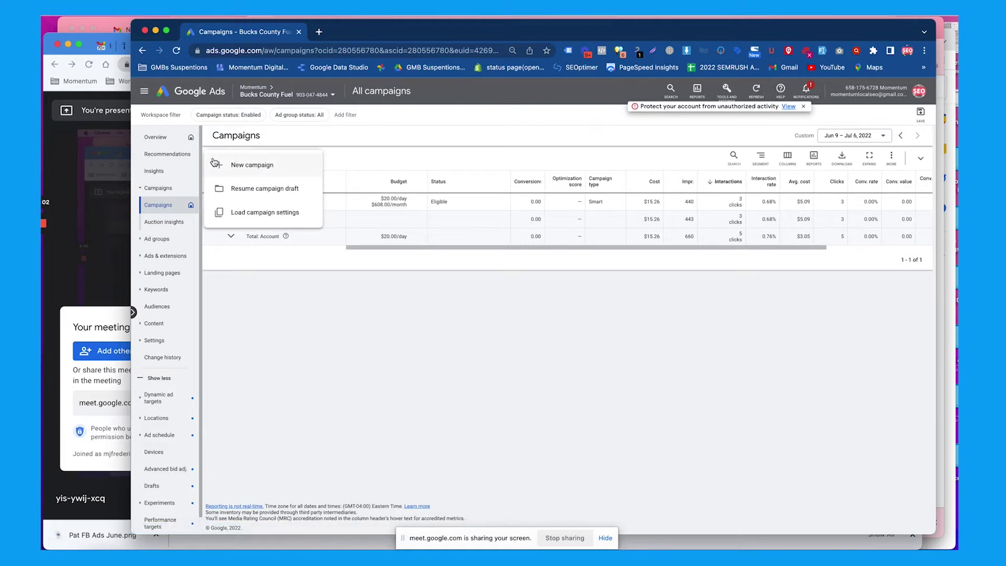
pyautogui.click(249, 166)
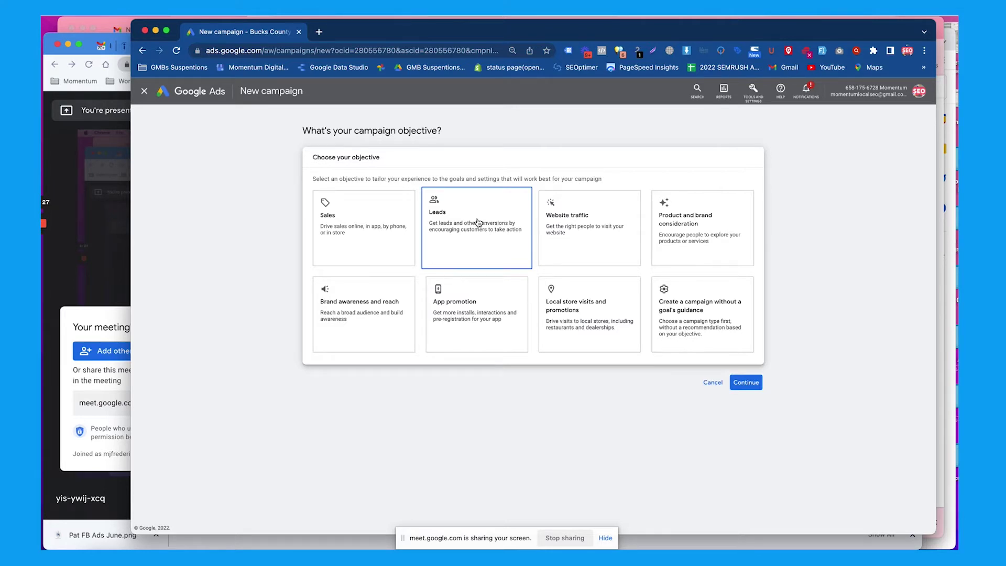
pyautogui.click(696, 316)
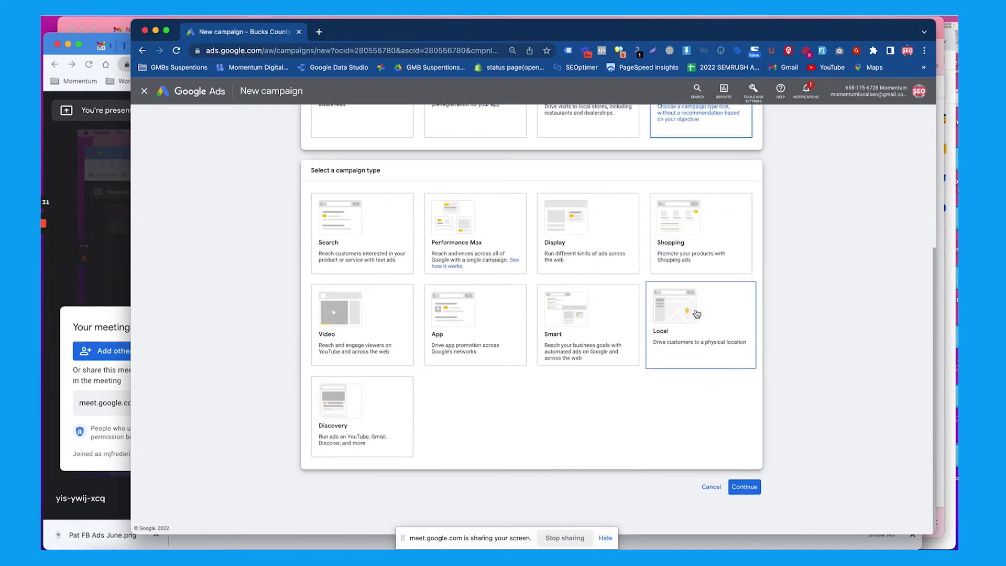
# Highlight the 'Select a campaign type' heading while going over the available campaign types
pyautogui.tripleClick(363, 170)
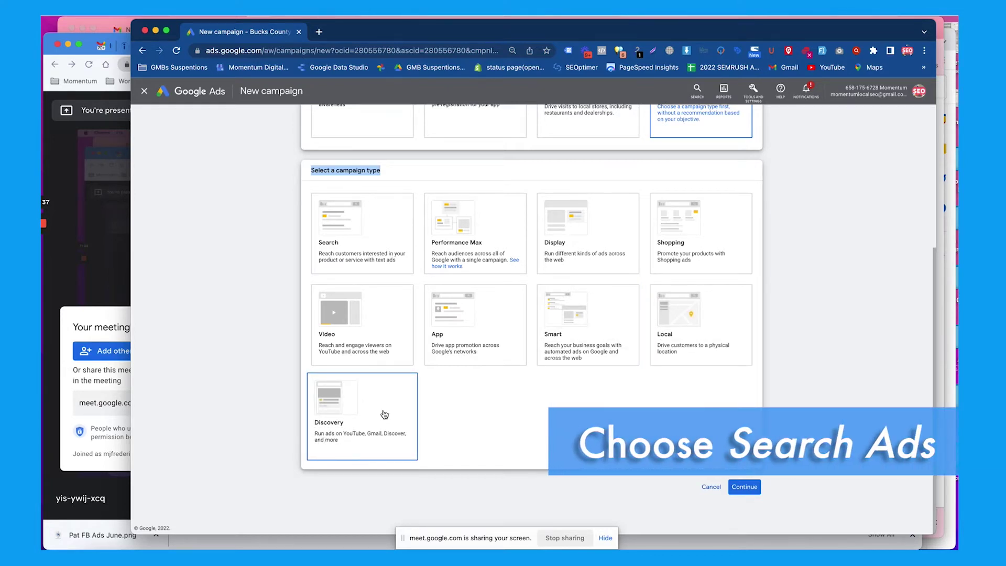
# Pick Search as the campaign type and review the default conversion goals
pyautogui.click(370, 247)
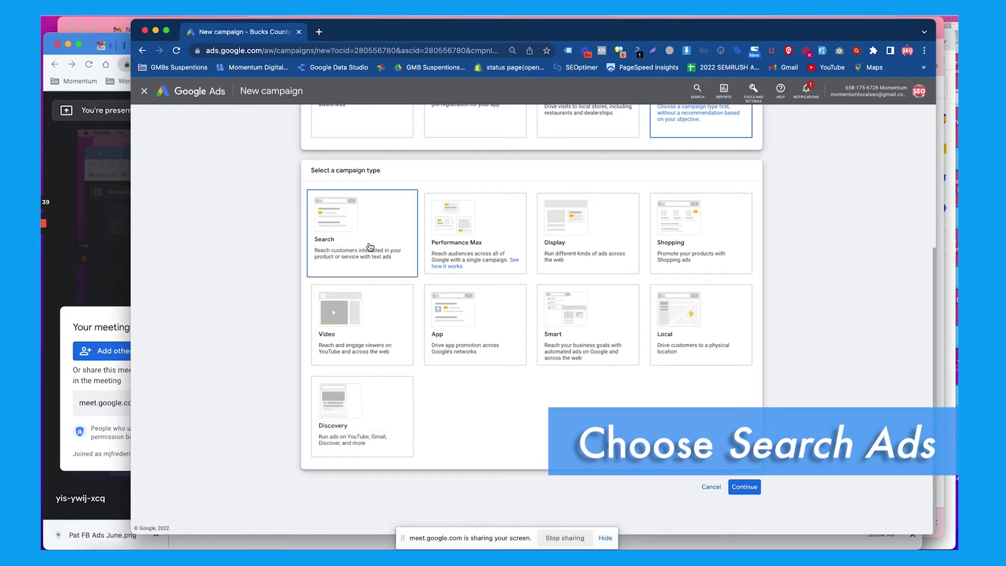
pyautogui.scroll(-5, 619, 272)
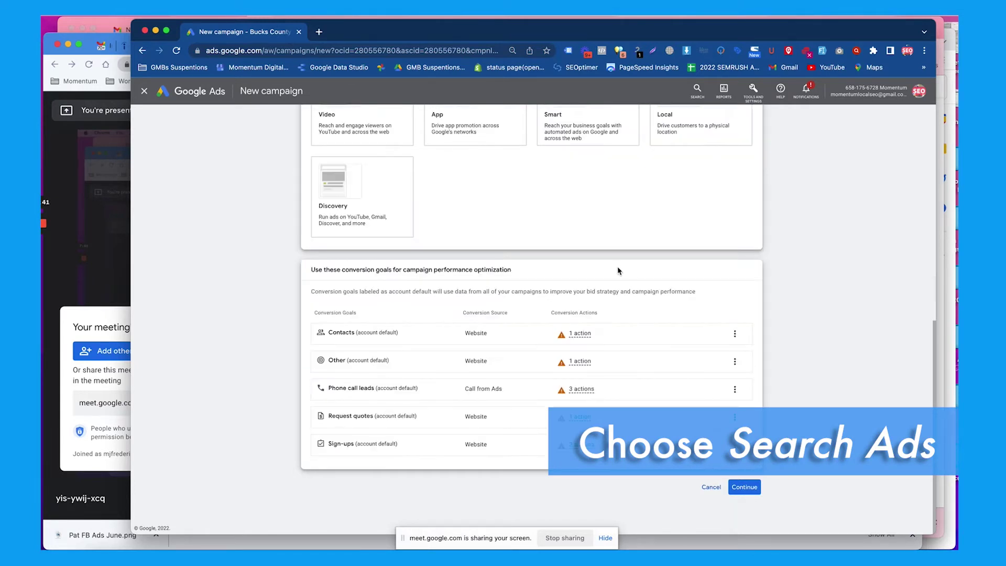
pyautogui.tripleClick(425, 269)
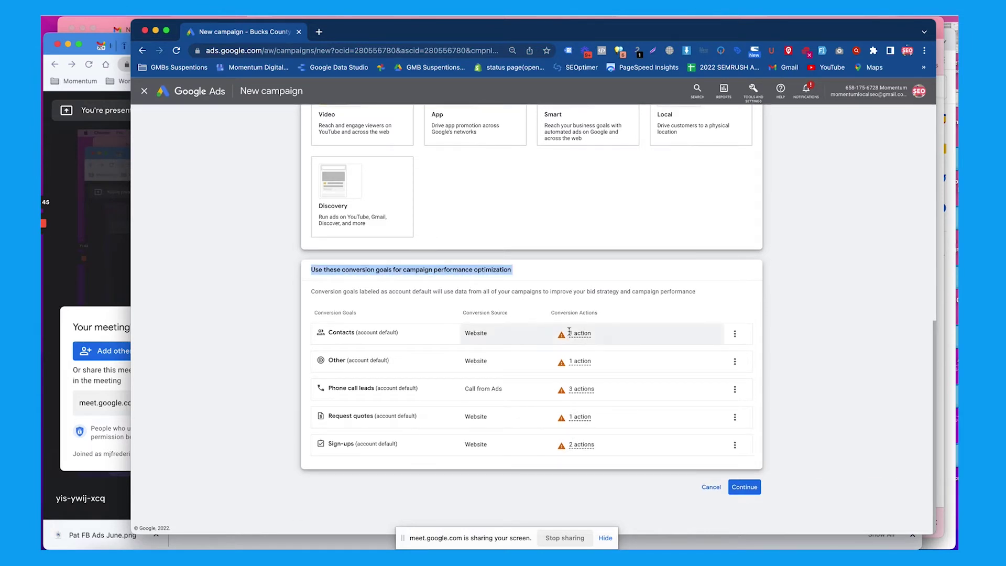
pyautogui.moveTo(562, 333)
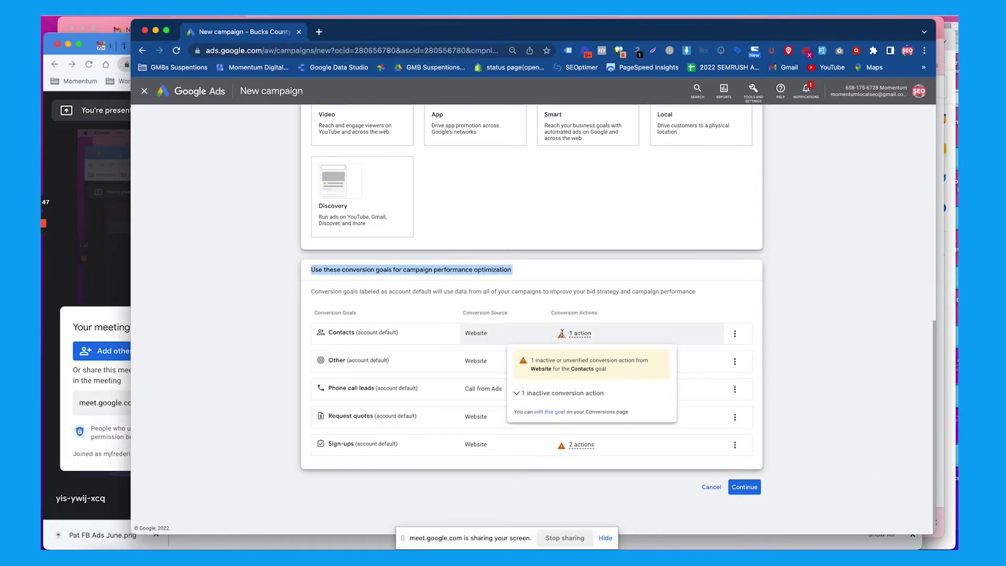
pyautogui.moveTo(464, 360)
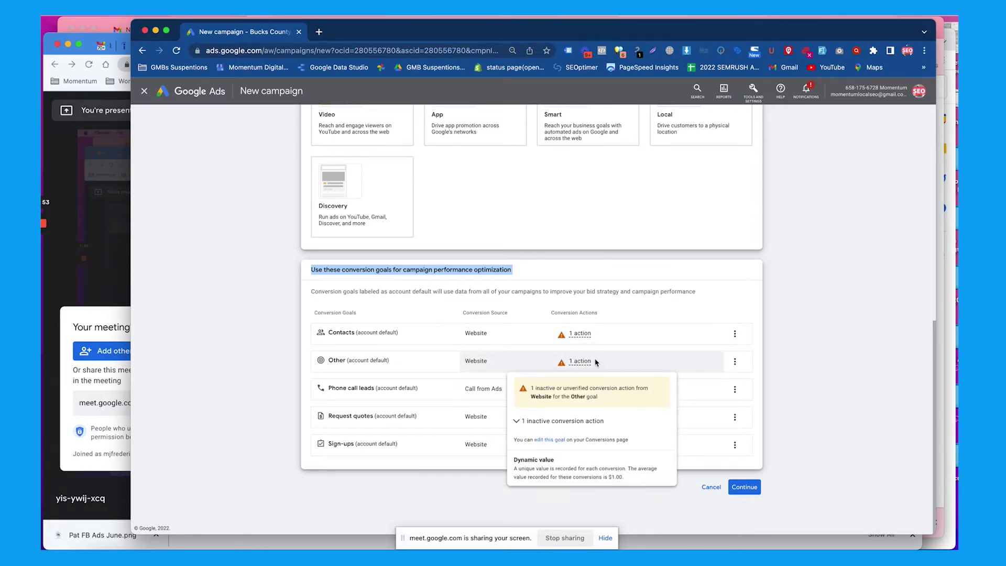
pyautogui.scroll(1, 582, 360)
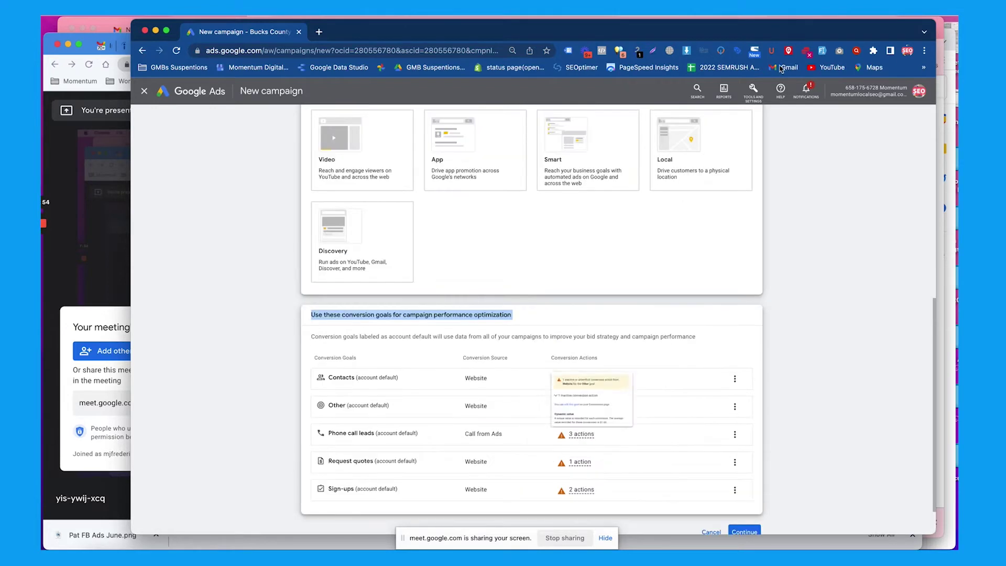
# Look through the account setup options in the tools and settings menu
pyautogui.click(753, 97)
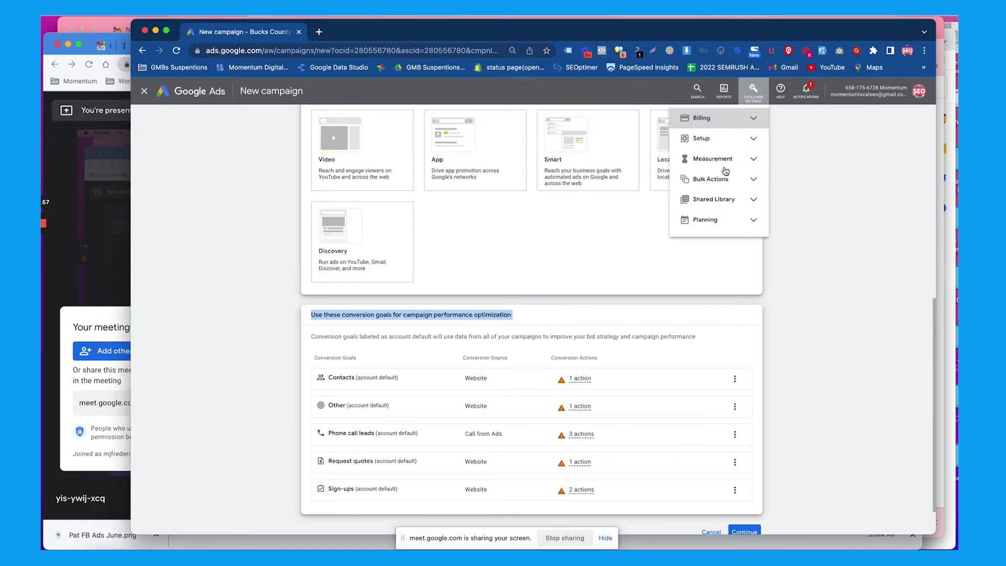
pyautogui.click(729, 138)
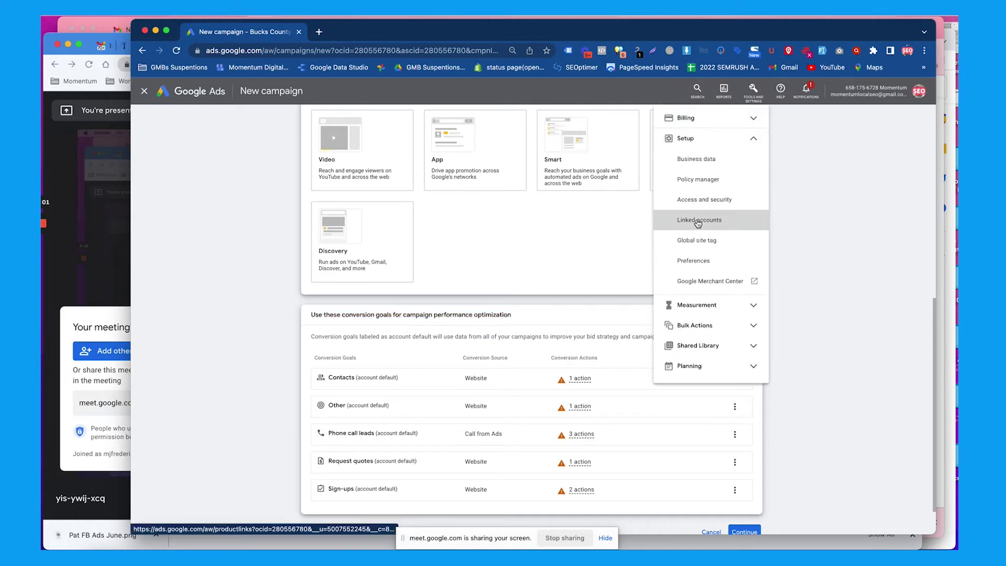
pyautogui.moveTo(698, 221); pyautogui.dragTo(847, 158)
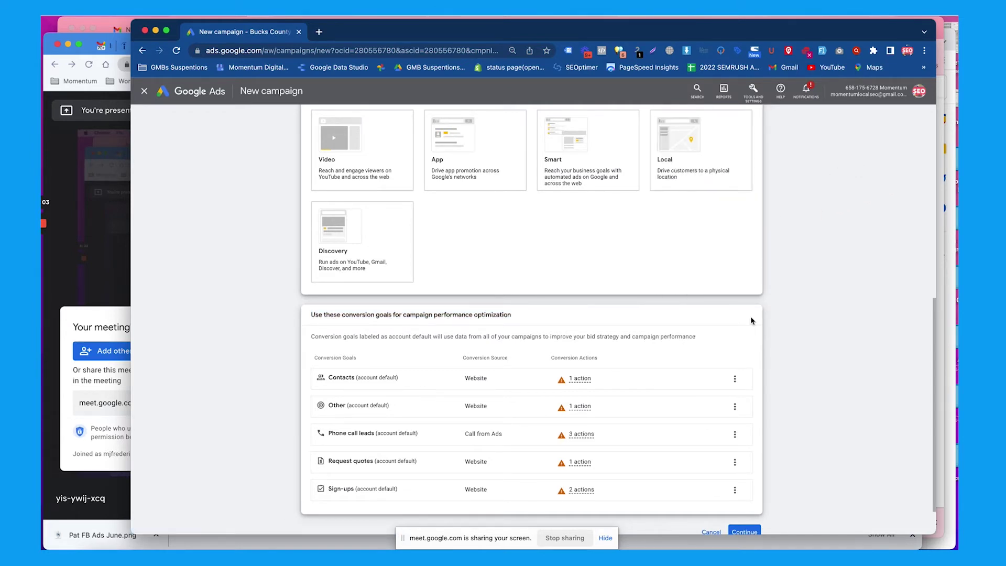
pyautogui.scroll(-2, 533, 326)
pyautogui.scroll(-1, 501, 354)
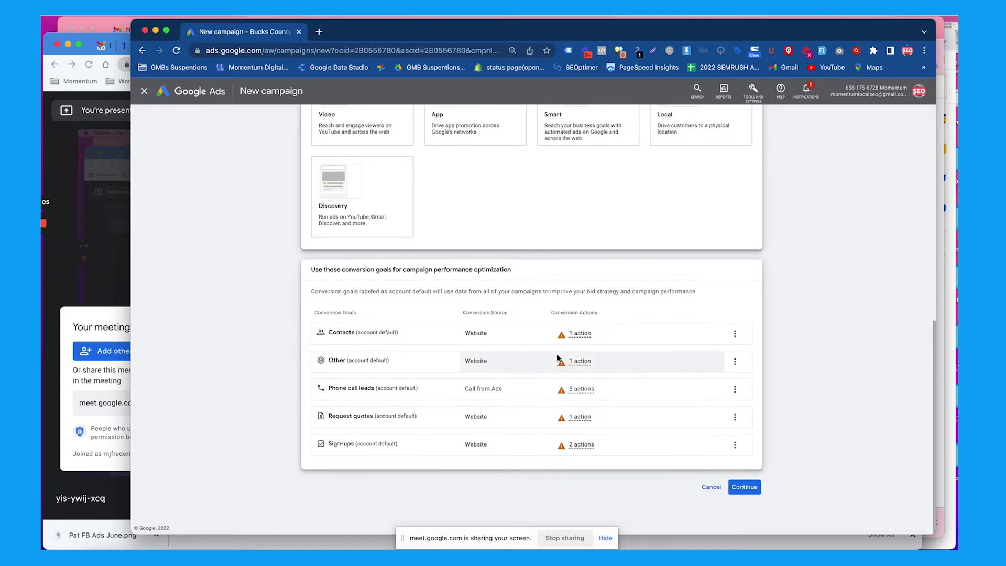
pyautogui.moveTo(559, 358)
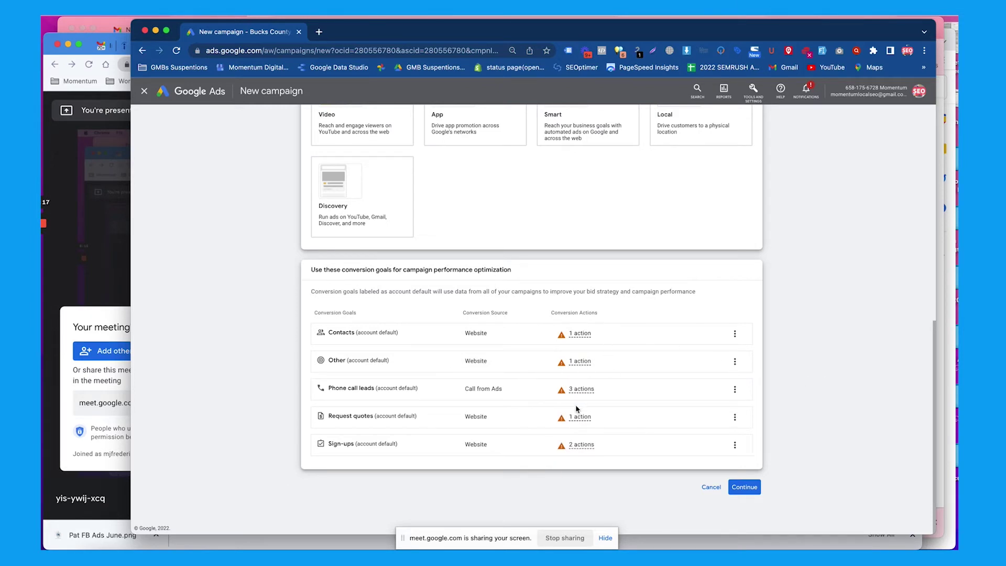
# Accept the conversion goals, tick Phone calls as the desired result, and focus the phone number field
pyautogui.click(735, 334)
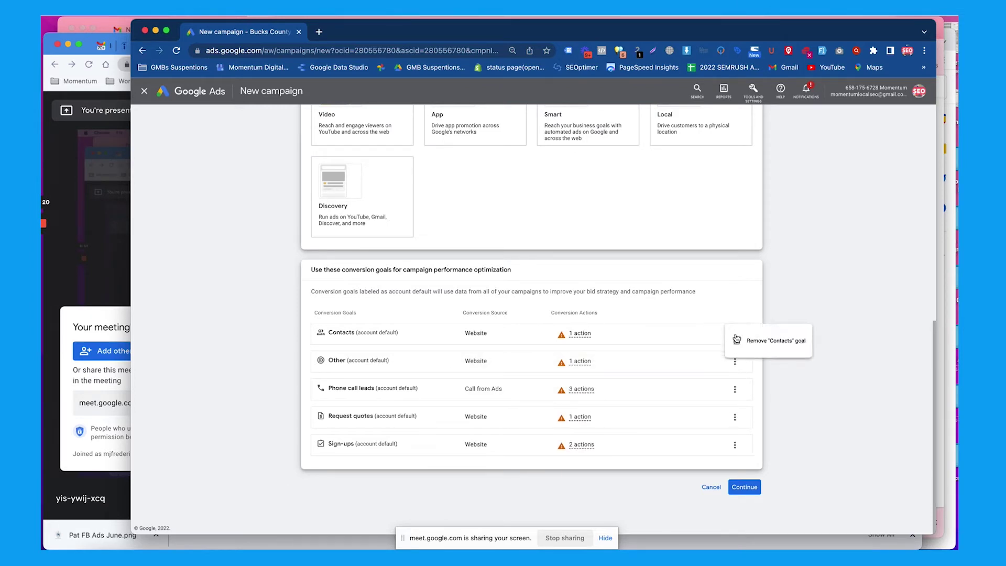
pyautogui.click(745, 487)
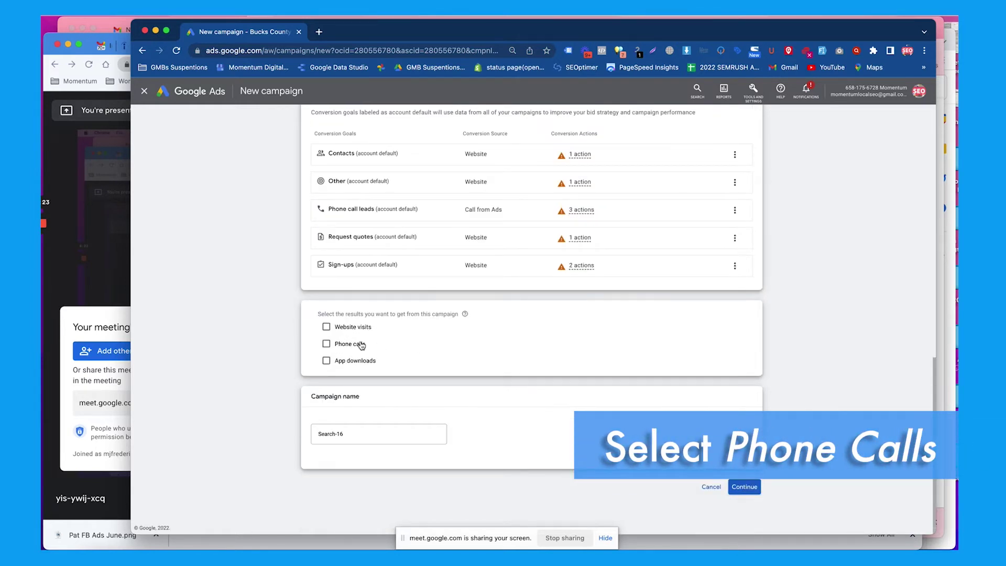
pyautogui.click(344, 346)
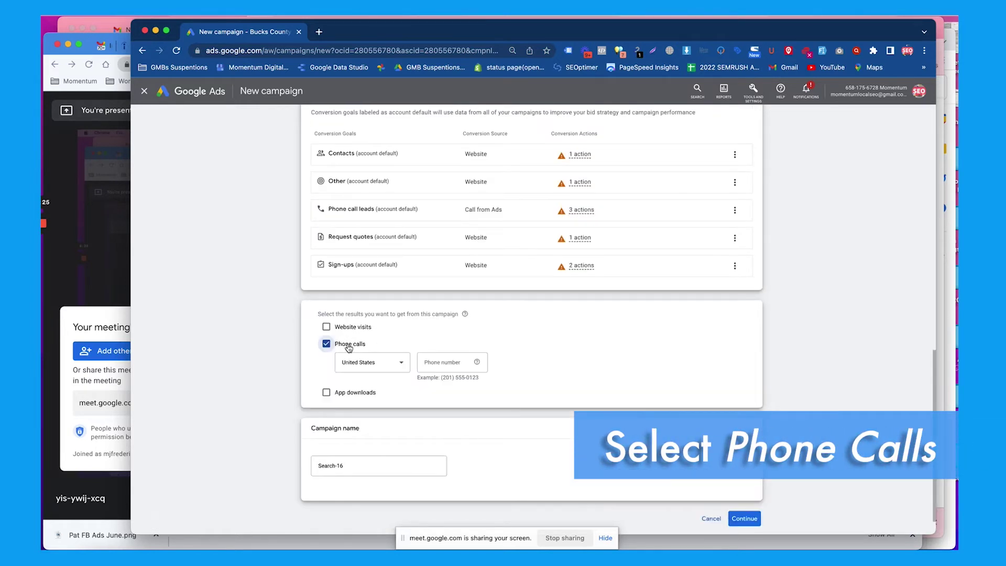
pyautogui.click(438, 367)
pyautogui.click(318, 30)
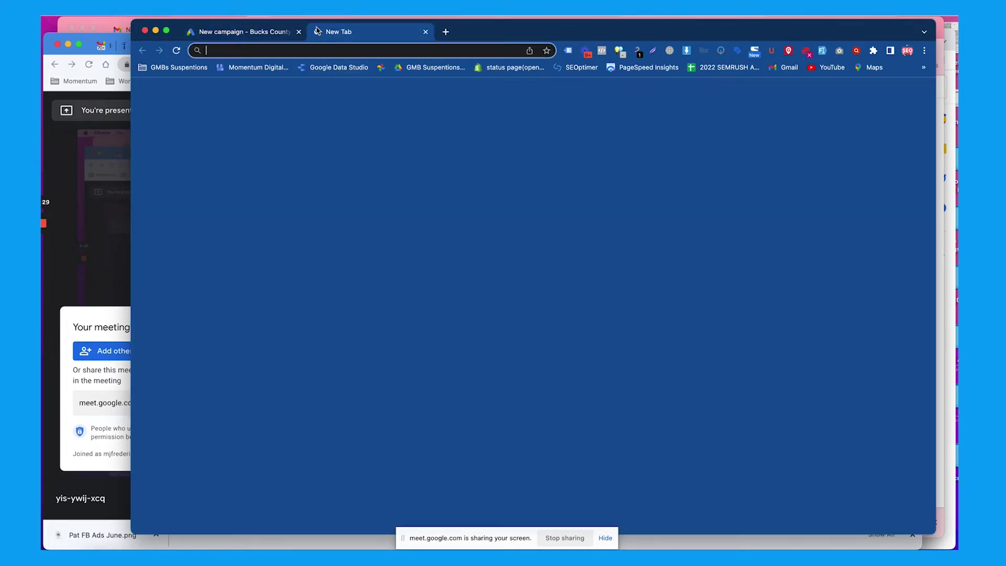
# Load buckscountyfuel.com and select the business phone number in the site footer
pyautogui.write('buck')
pyautogui.press('Return')
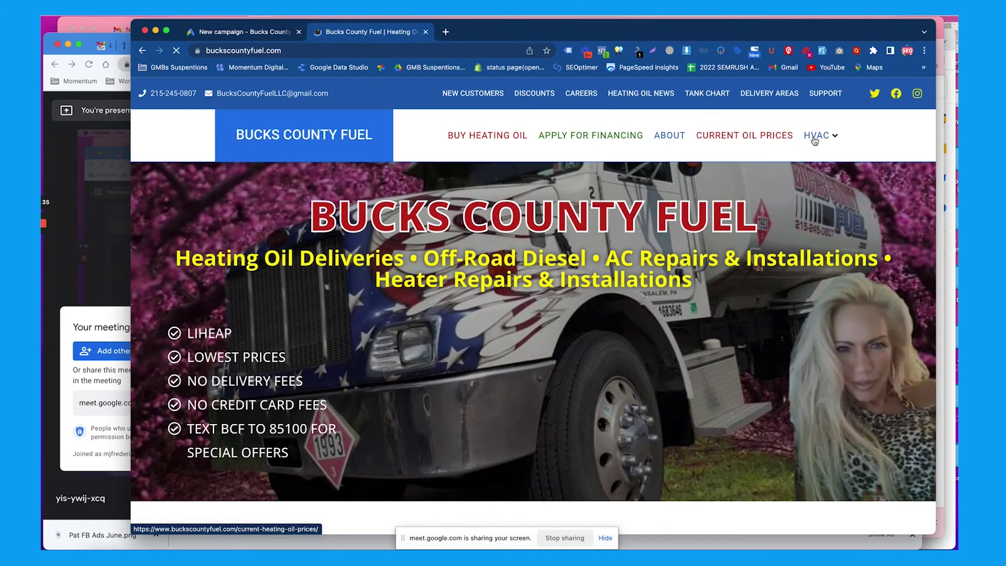
pyautogui.scroll(-20, 715, 254)
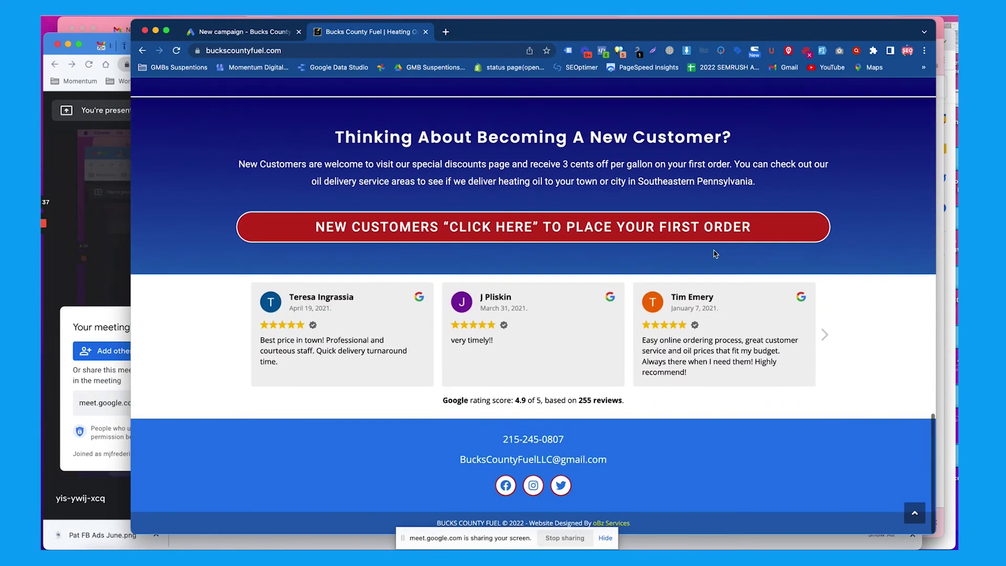
pyautogui.tripleClick(533, 439)
pyautogui.press('super+c')
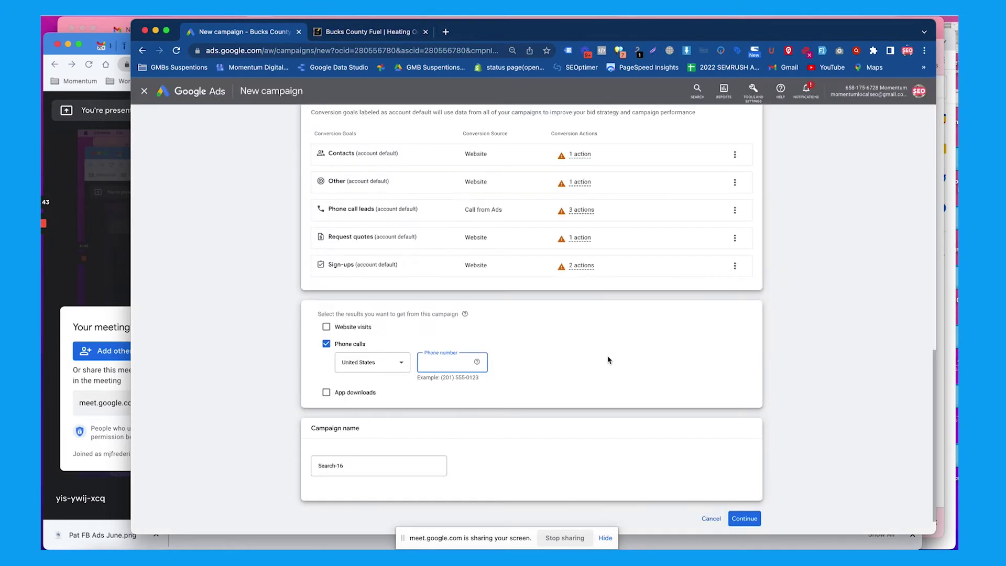
# Paste the business phone number and replace the default Search-16 campaign name with 'HVAC Search - Phrase Match'
pyautogui.click(433, 367)
pyautogui.press('super+v')
pyautogui.click(348, 465)
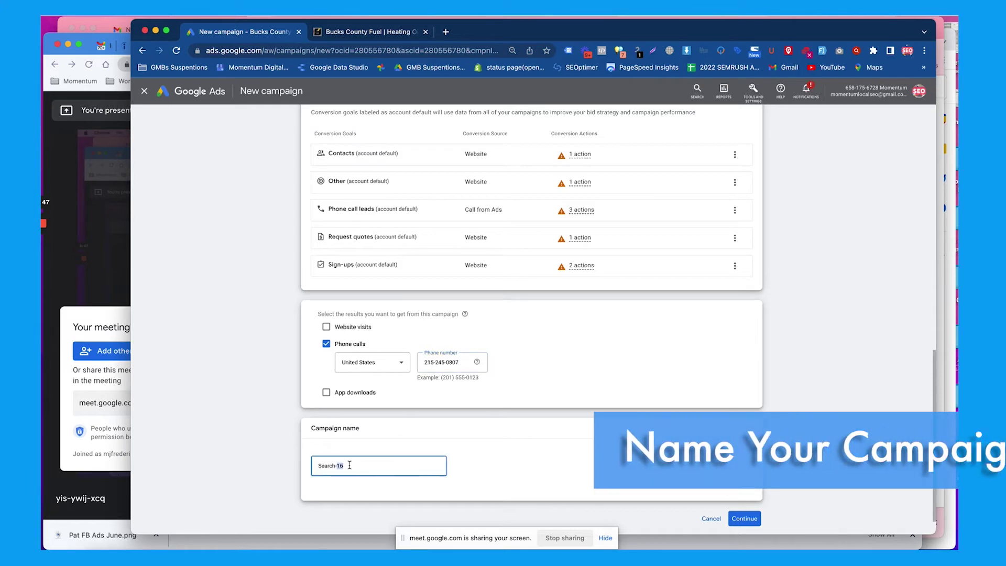
pyautogui.press('super+a')
pyautogui.press('BackSpace')
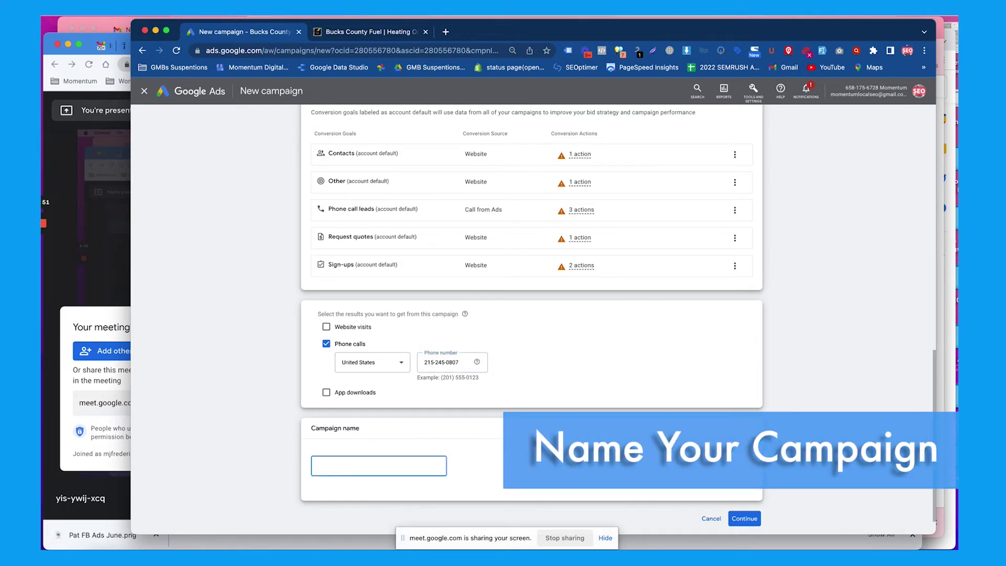
pyautogui.write('HVAC')
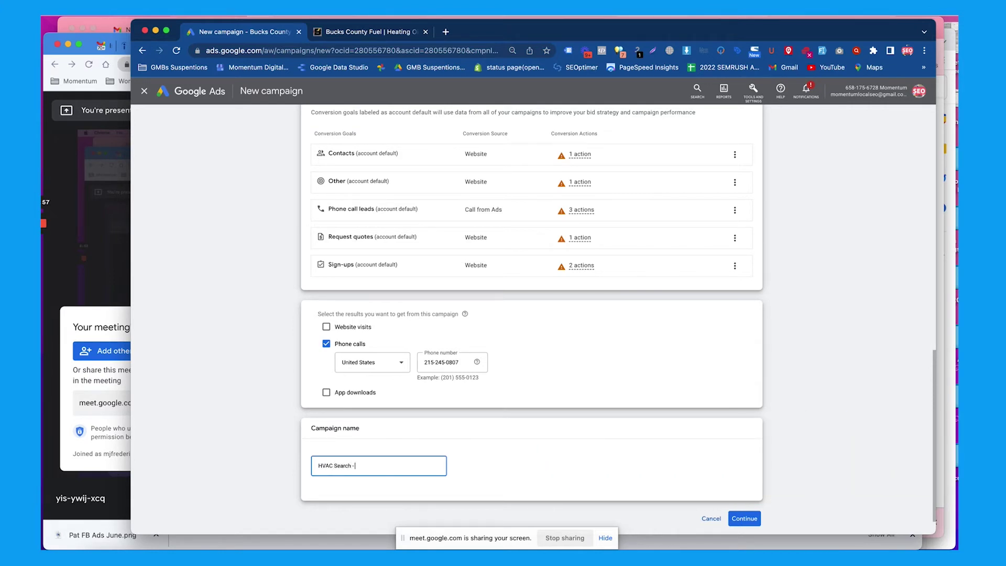
pyautogui.write('Search - Phrase Match')
# Insert 'Local' to make the name 'HVAC Local Search - Phrase Match', then start a new campaign rather than a draft
pyautogui.click(334, 466)
pyautogui.write('Local')
pyautogui.click(414, 465)
pyautogui.click(738, 519)
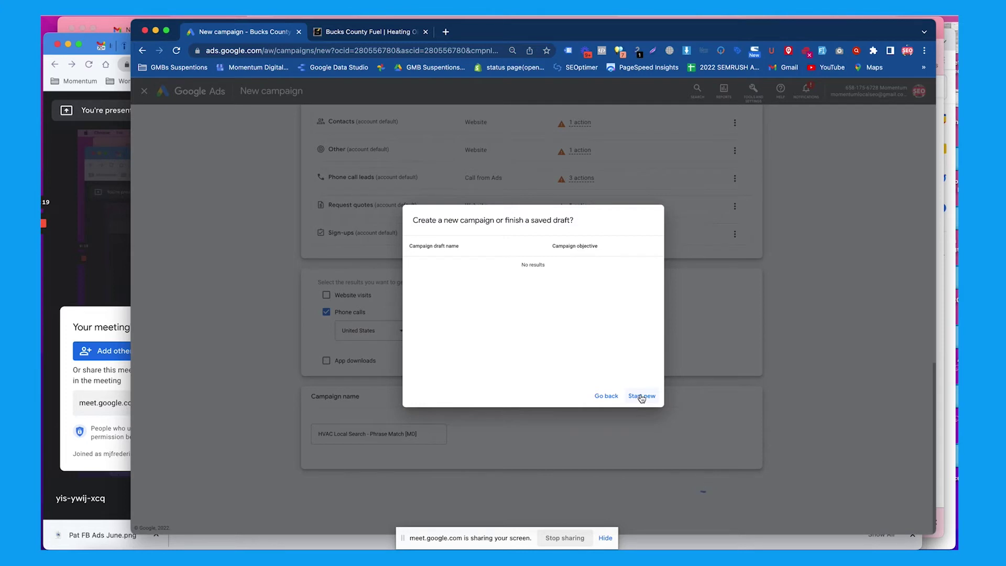
pyautogui.click(640, 399)
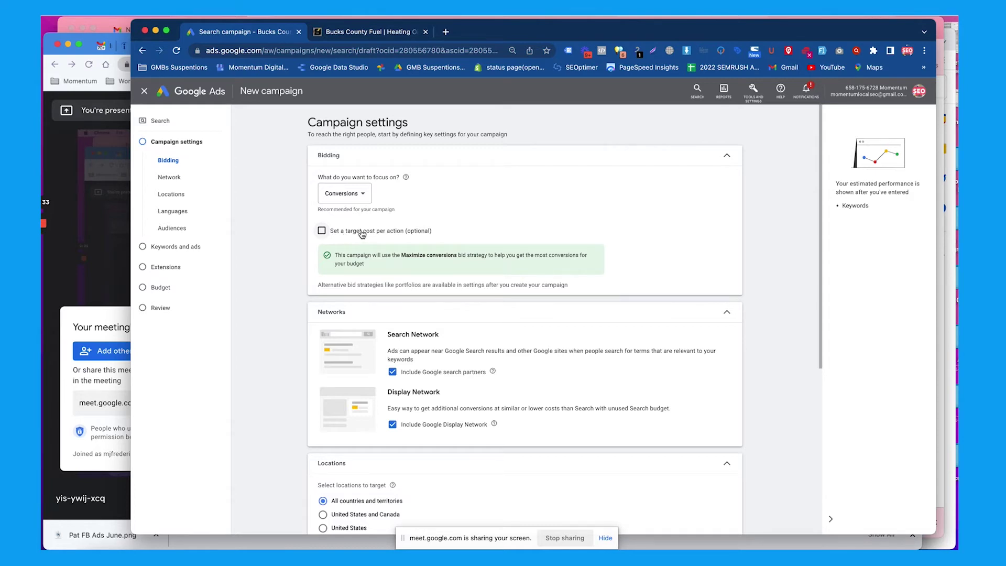
# Switch the bidding focus to Clicks and enable a $5 maximum cost-per-click bid limit
pyautogui.click(356, 195)
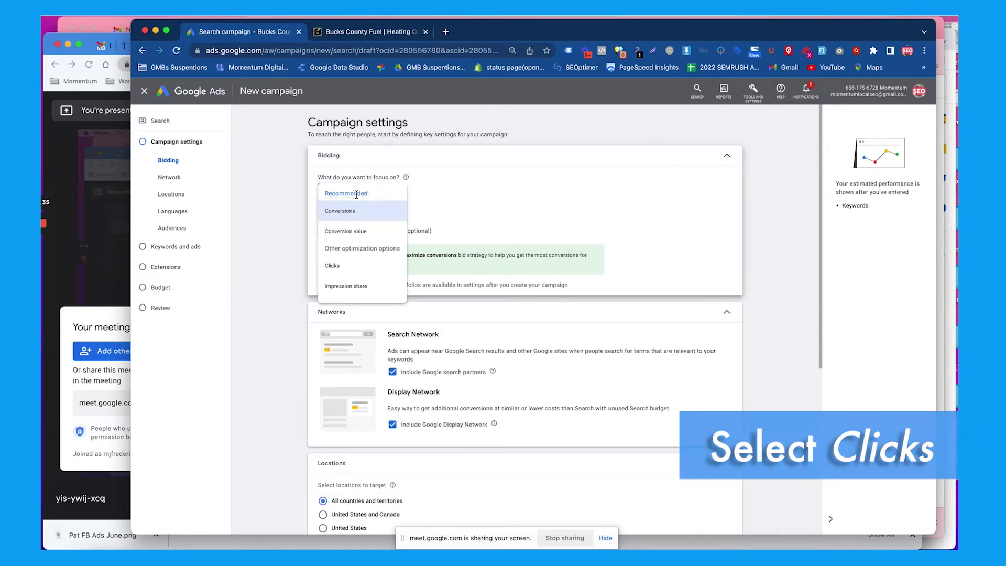
pyautogui.click(337, 266)
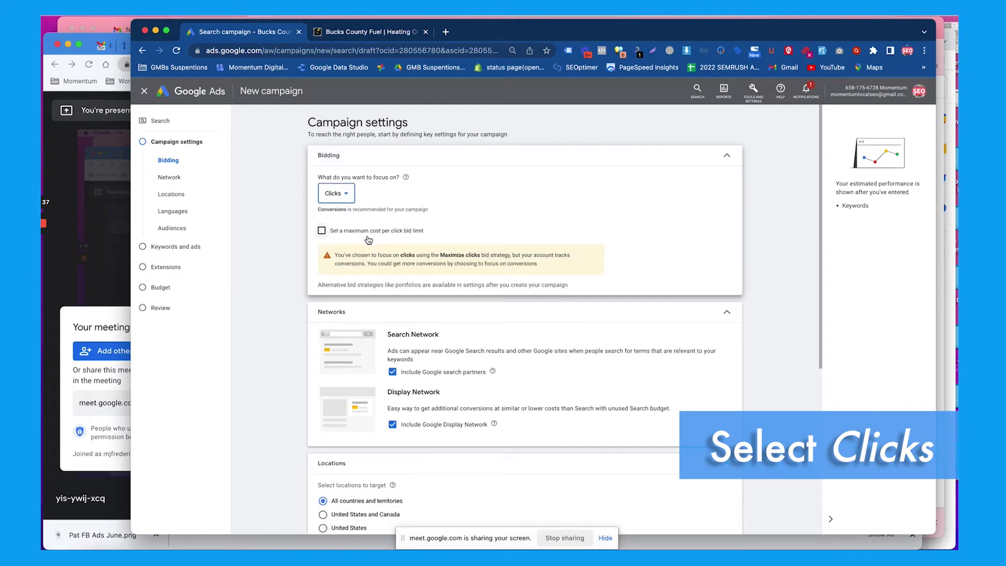
pyautogui.scroll(-1, 397, 302)
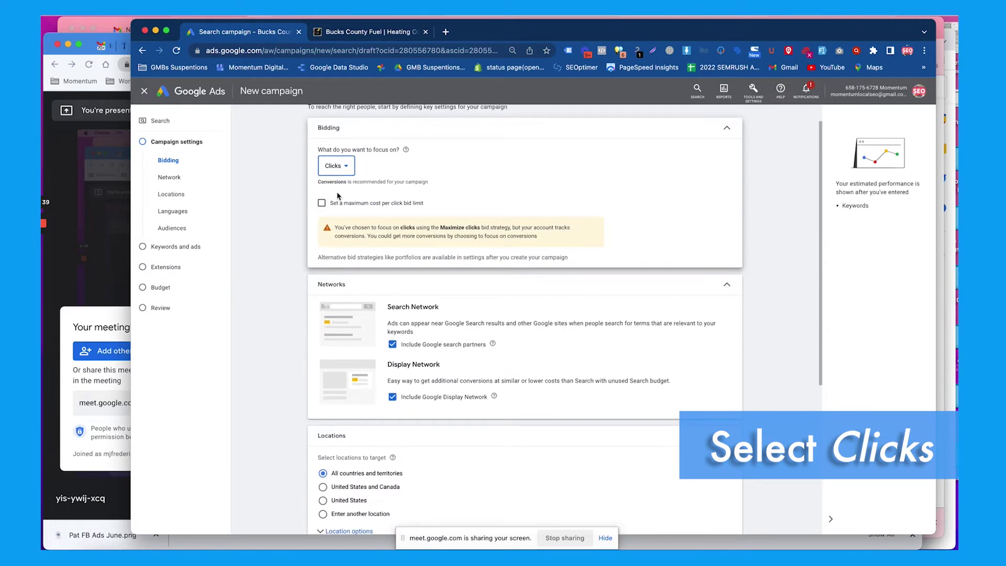
pyautogui.click(321, 203)
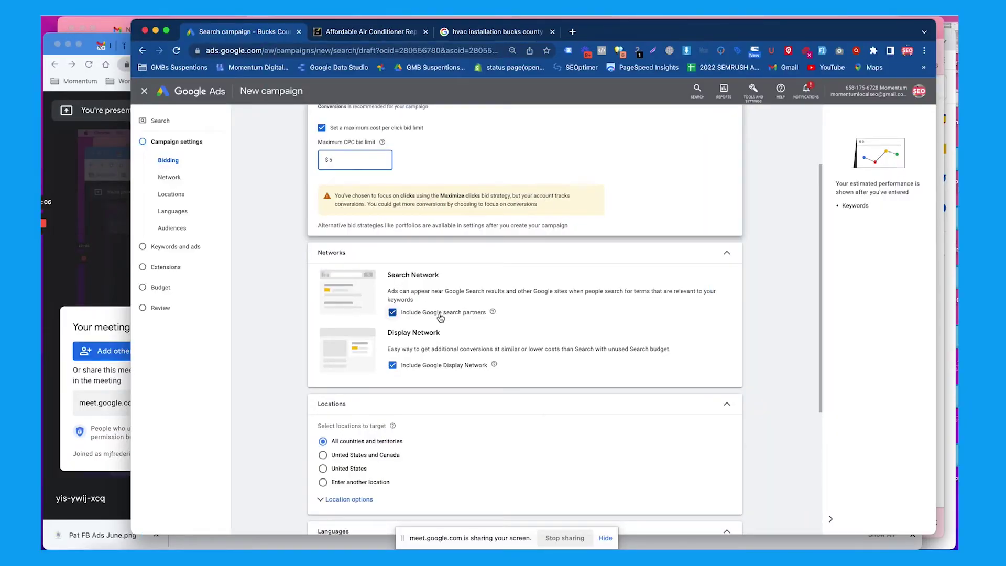
# Untick Google search partners and the Google Display Network so only the Search Network remains
pyautogui.click(436, 318)
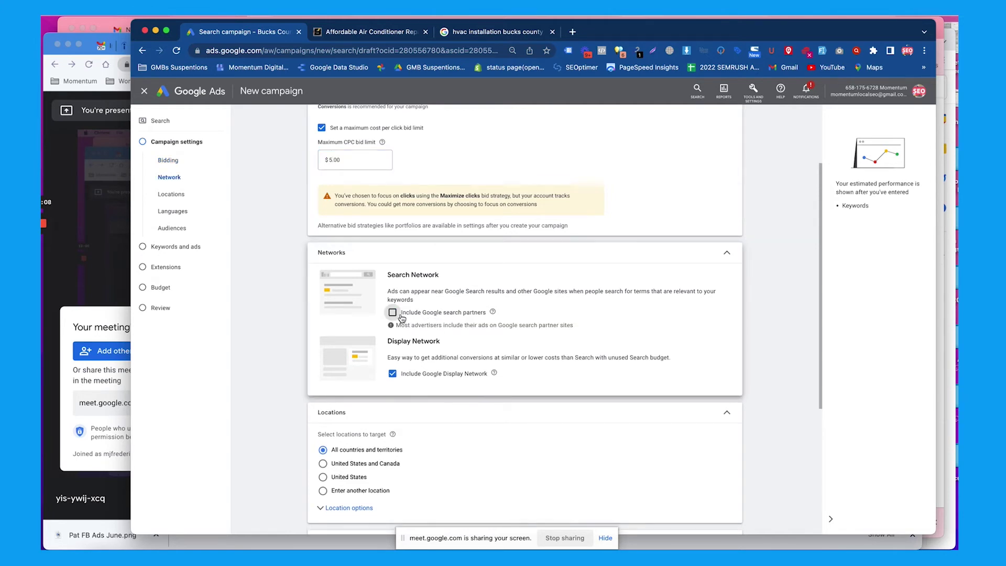
pyautogui.moveTo(491, 314)
pyautogui.scroll(-1, 497, 309)
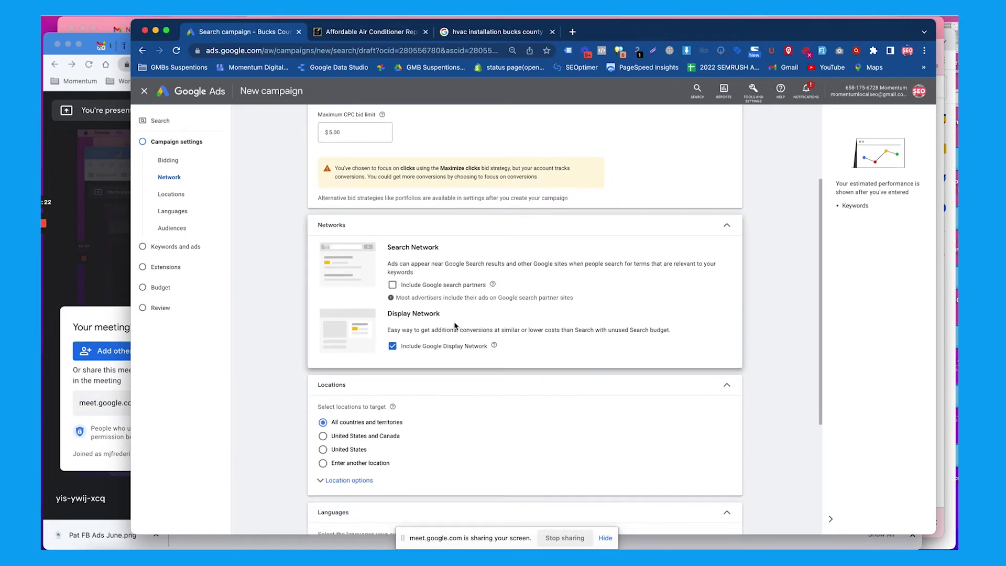
pyautogui.click(431, 353)
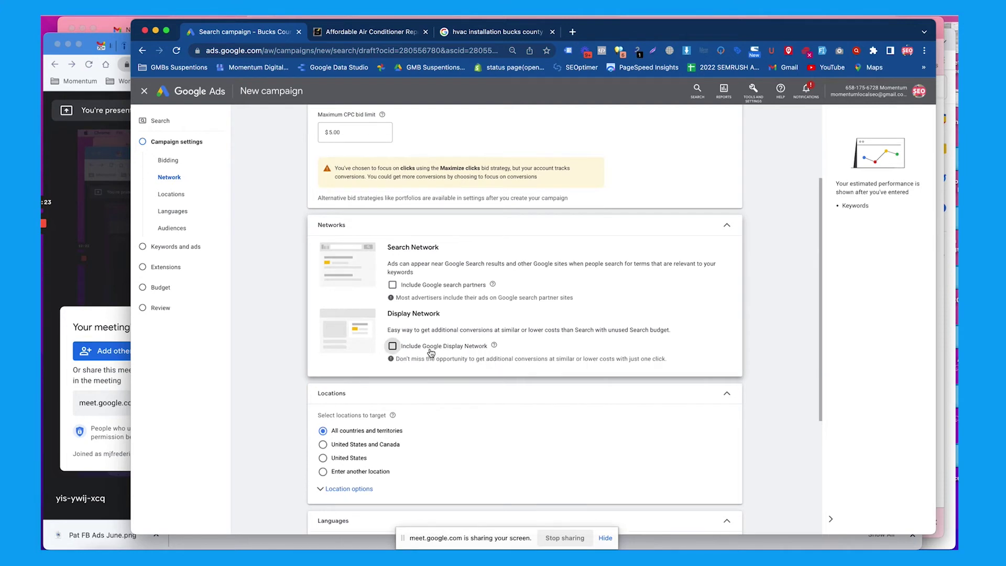
pyautogui.doubleClick(402, 313)
pyautogui.tripleClick(414, 314)
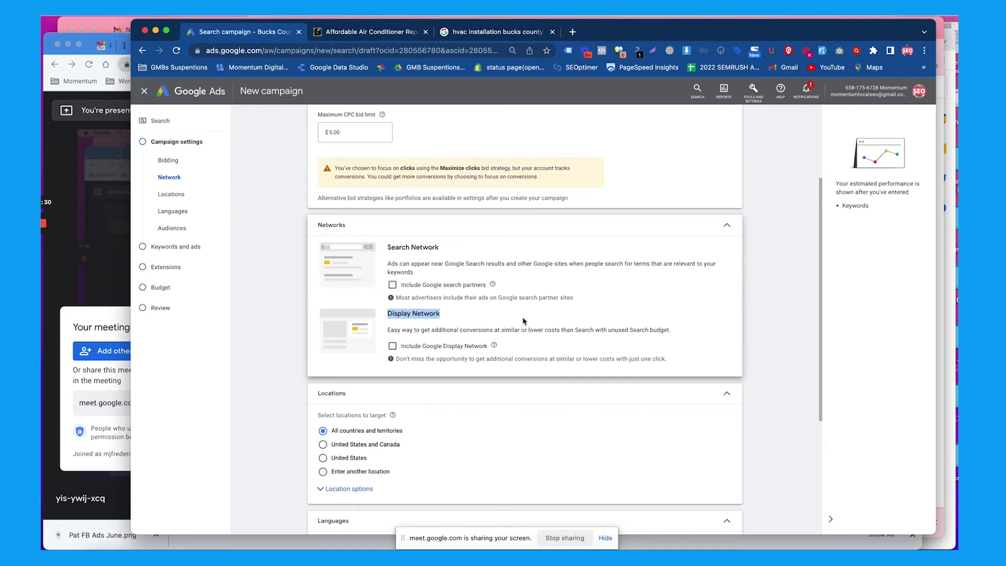
pyautogui.scroll(-1, 524, 321)
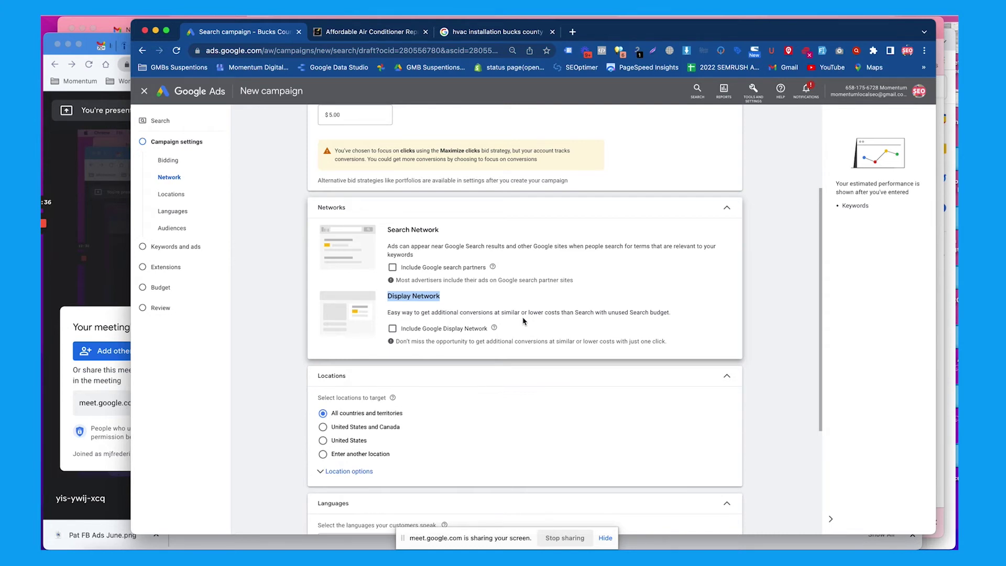
pyautogui.scroll(-4, 418, 399)
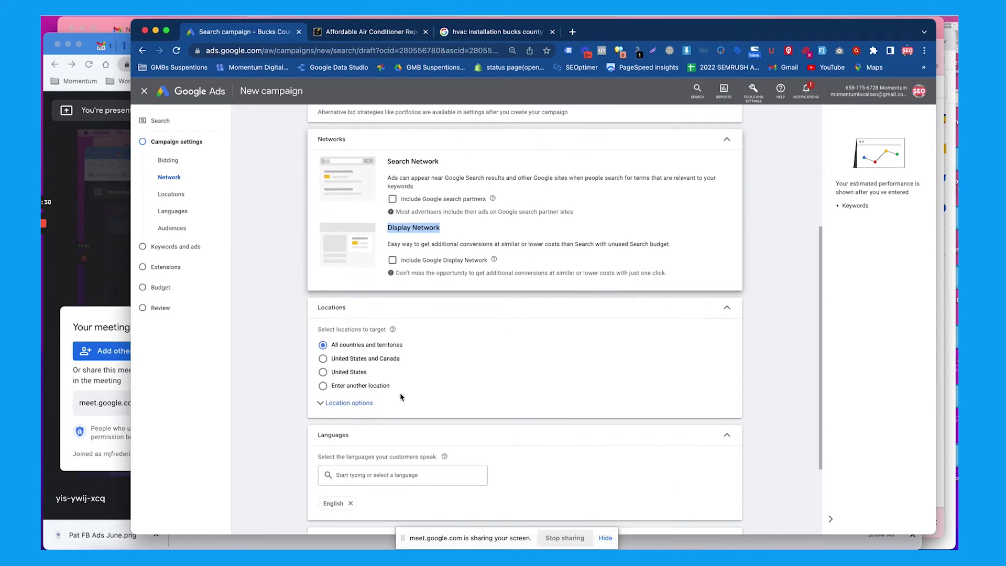
# Set location targeting to a 20 mi radius around Bucks County, PA and save it
pyautogui.click(361, 387)
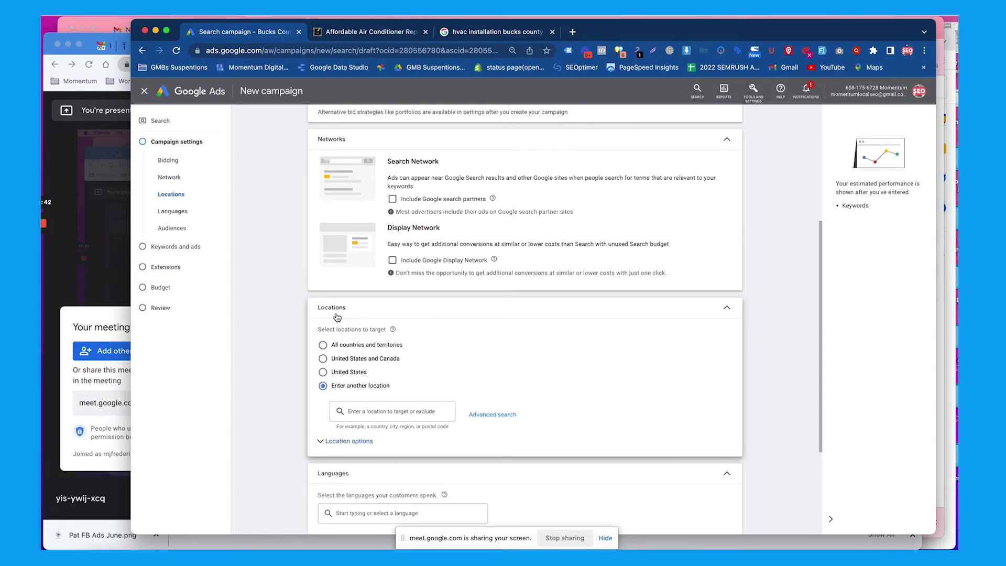
pyautogui.scroll(-4, 384, 351)
pyautogui.click(389, 326)
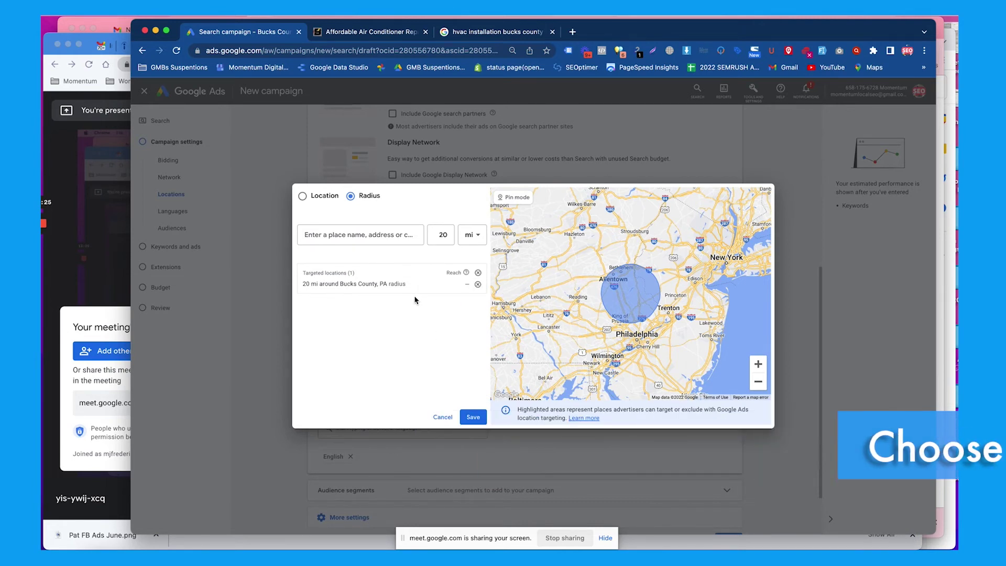
pyautogui.click(471, 417)
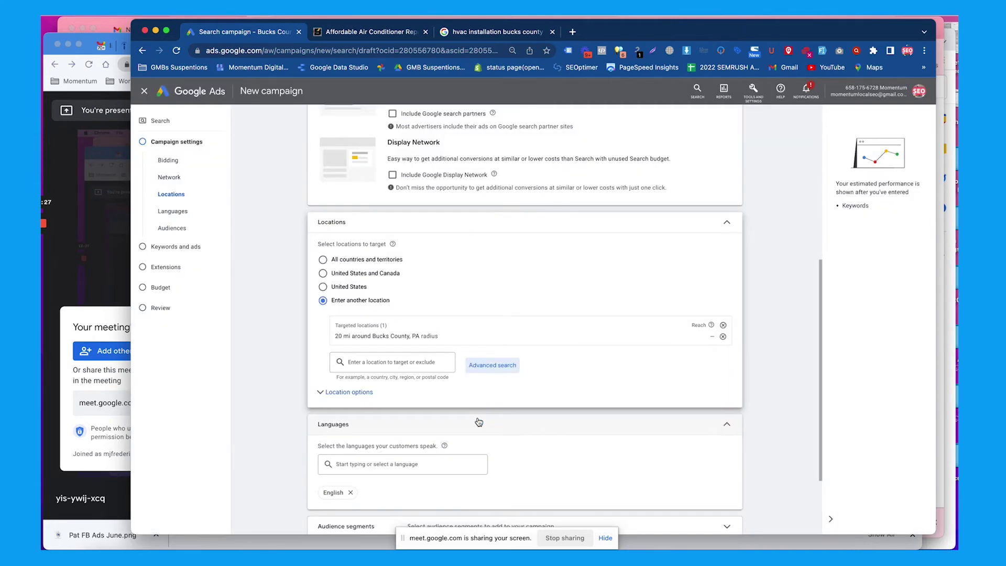
# Expand the audience segments panel and close it again without adding any segments
pyautogui.scroll(-3, 440, 372)
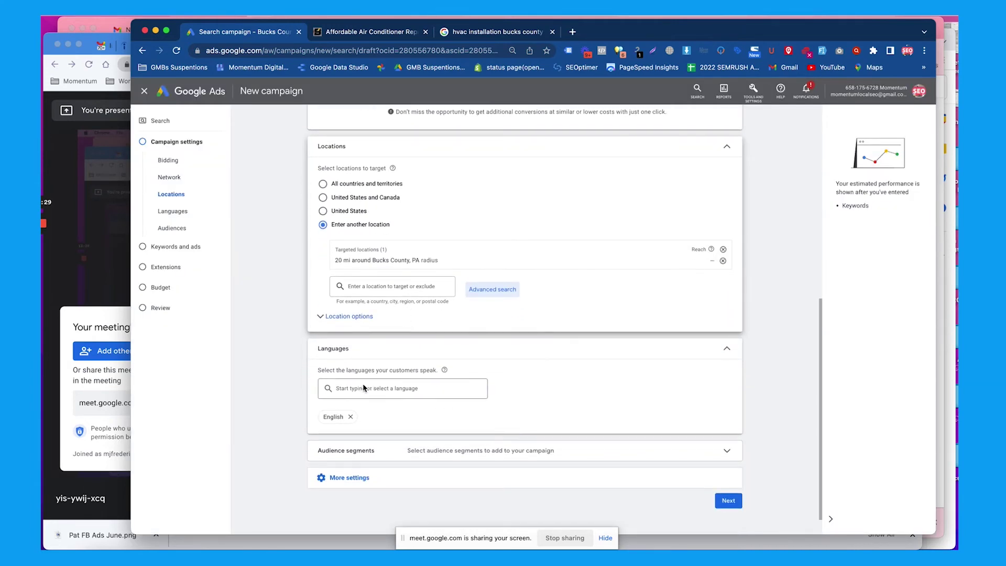
pyautogui.scroll(-1, 516, 445)
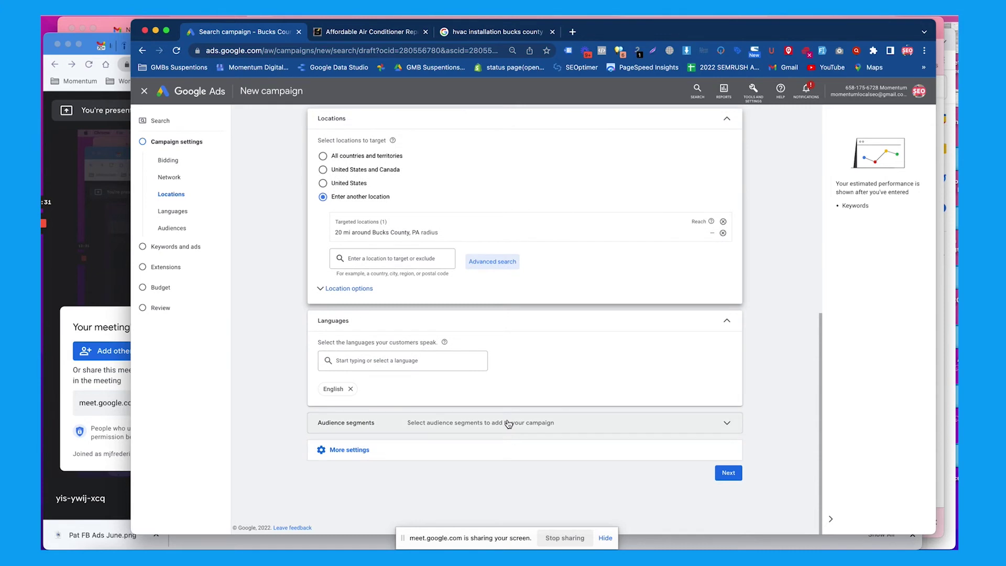
pyautogui.click(508, 423)
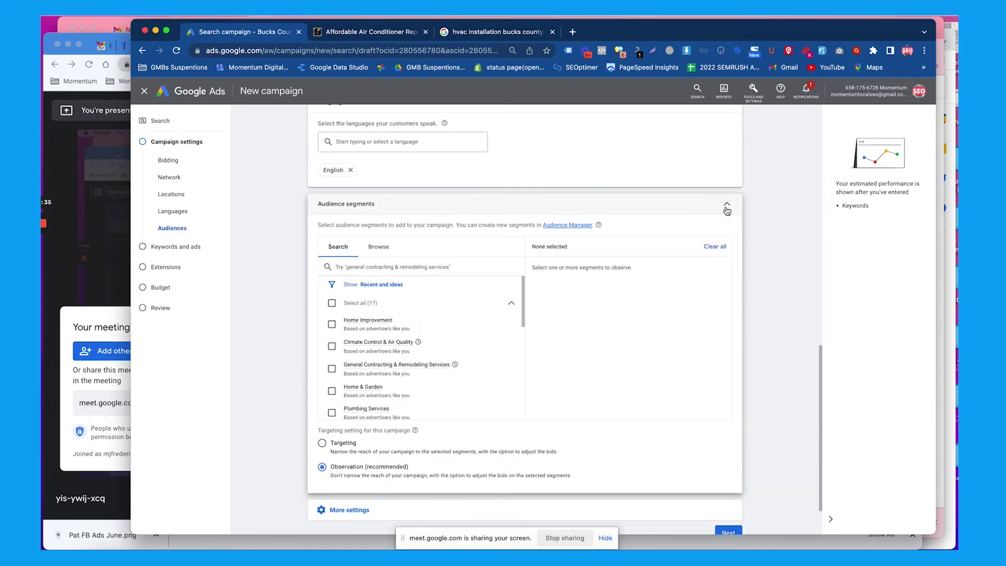
pyautogui.click(727, 207)
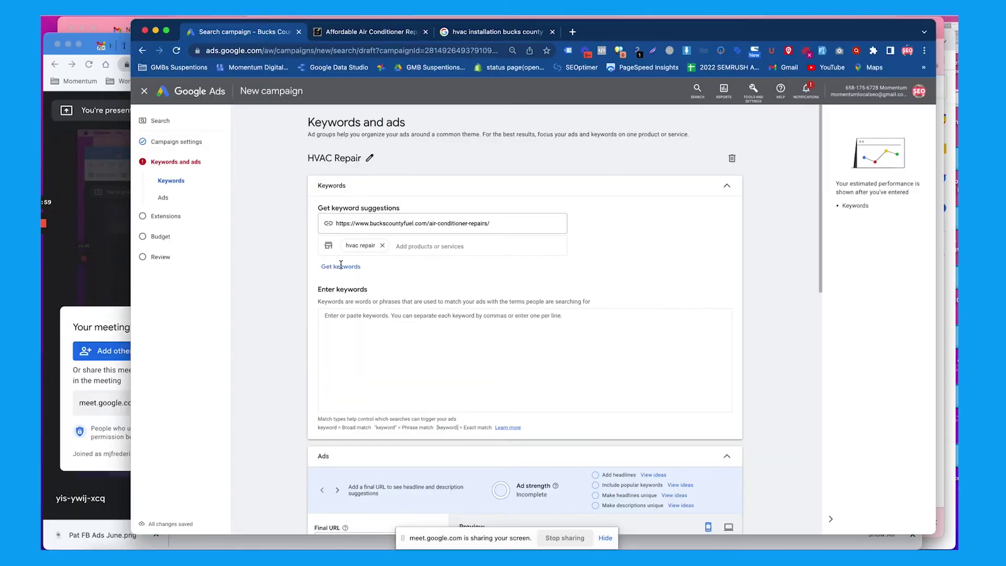
# Get keyword ideas for the HVAC Repair ad group from the repairs page and 'hvac repair', then review them
pyautogui.click(340, 266)
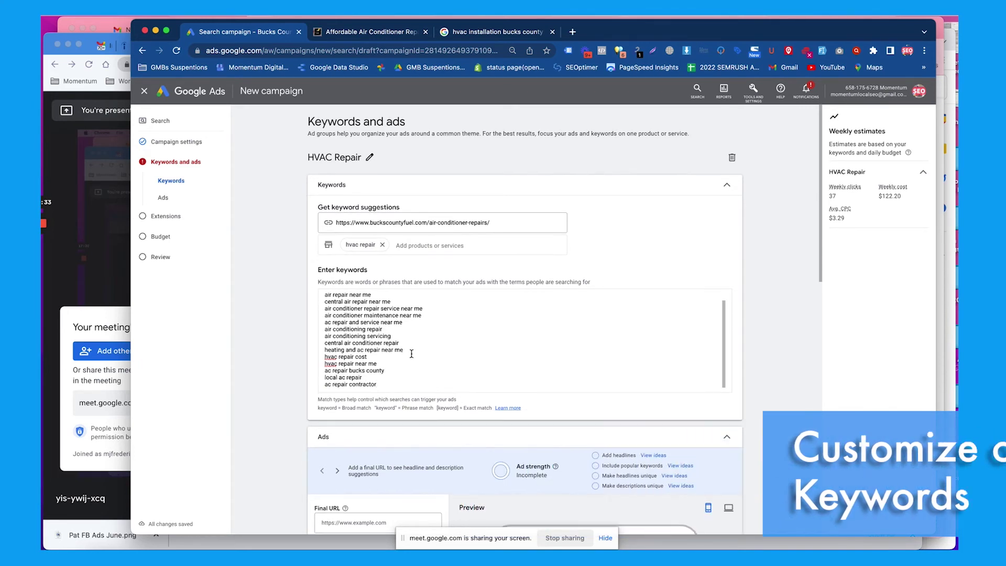
pyautogui.scroll(-3, 412, 356)
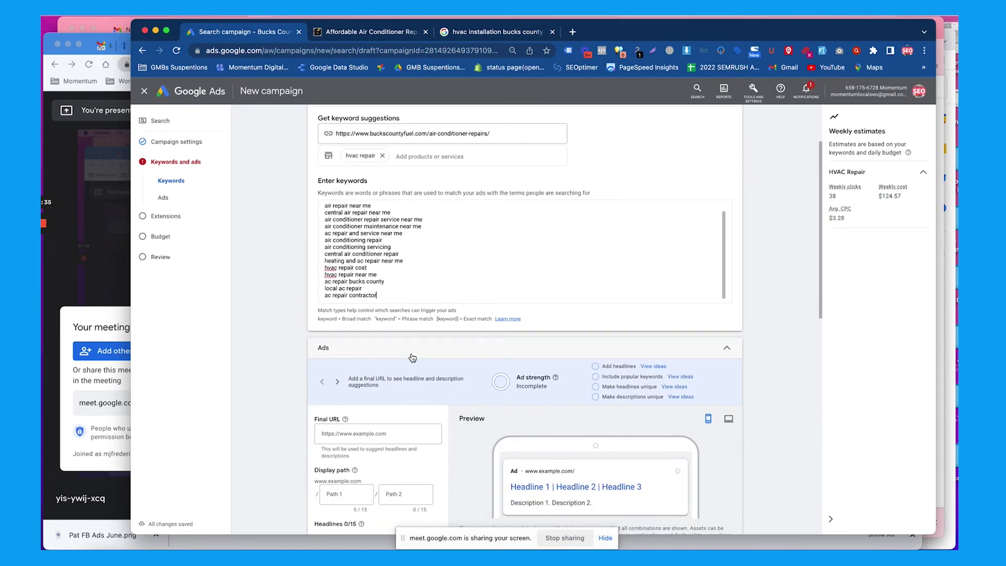
pyautogui.scroll(-1, 385, 247)
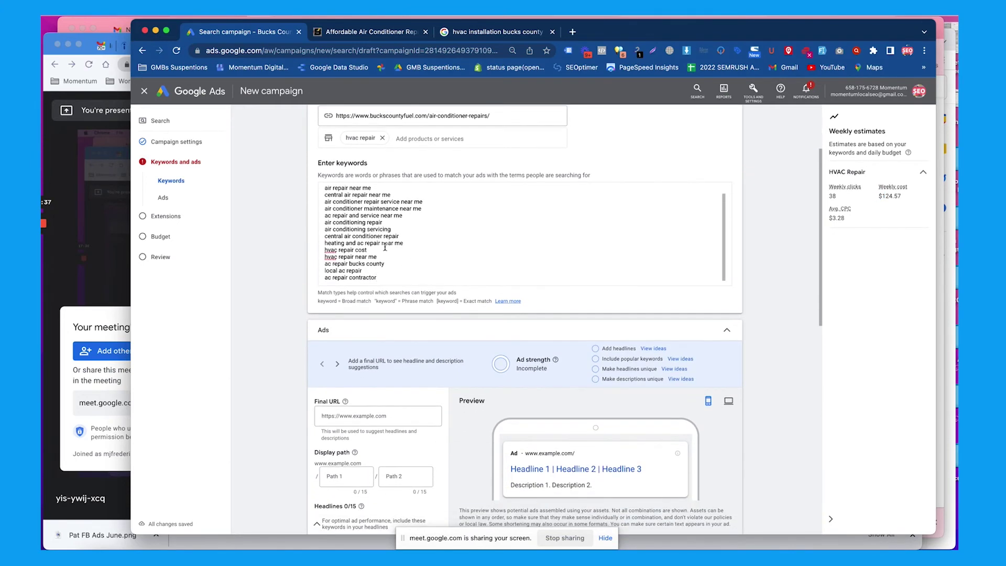
pyautogui.scroll(-7, 370, 400)
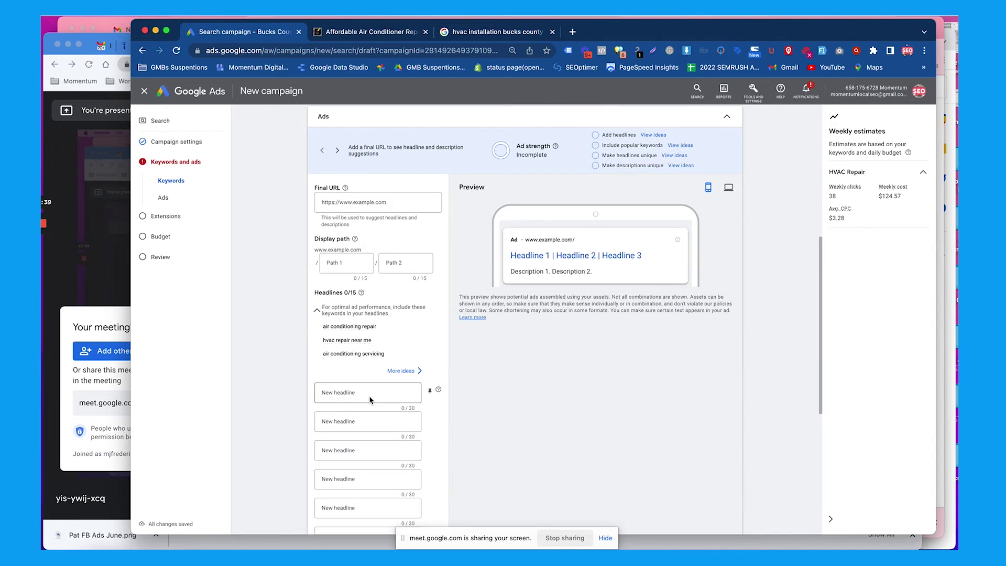
pyautogui.scroll(10, 393, 201)
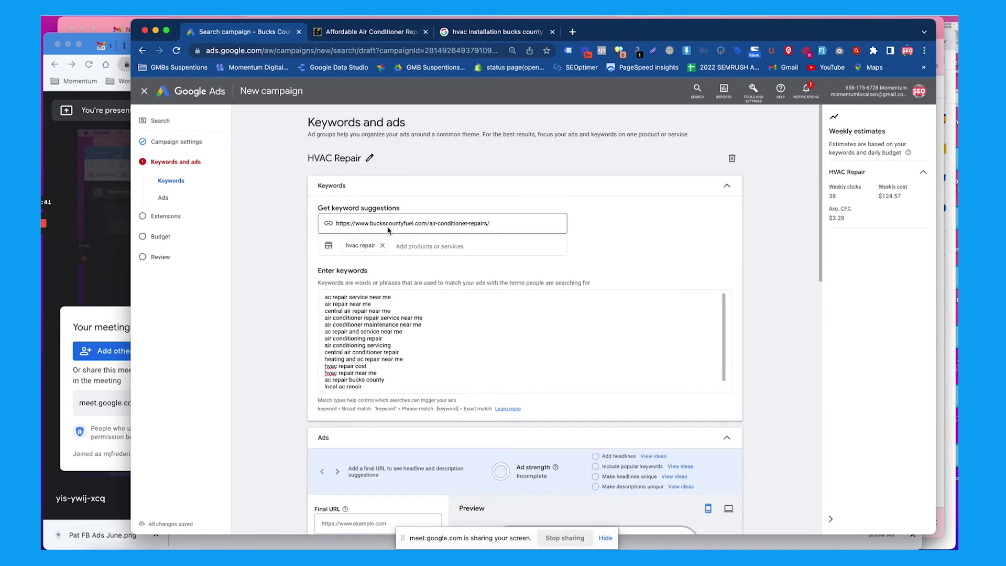
pyautogui.tripleClick(390, 224)
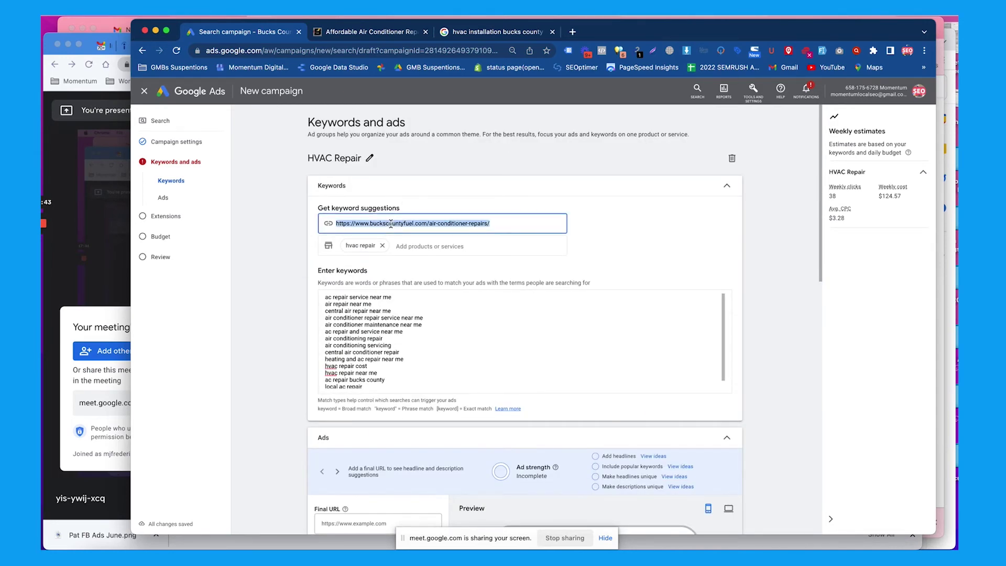
pyautogui.scroll(-10, 392, 231)
pyautogui.scroll(5, 392, 234)
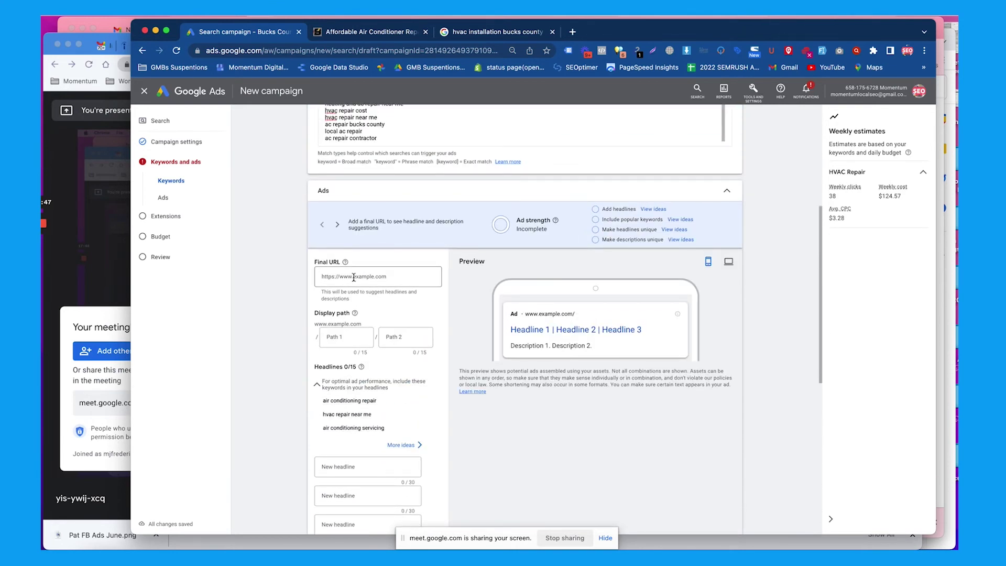
# Set the ad's Final URL to the air conditioner repairs page and Path 1 to ac-repair
pyautogui.click(367, 278)
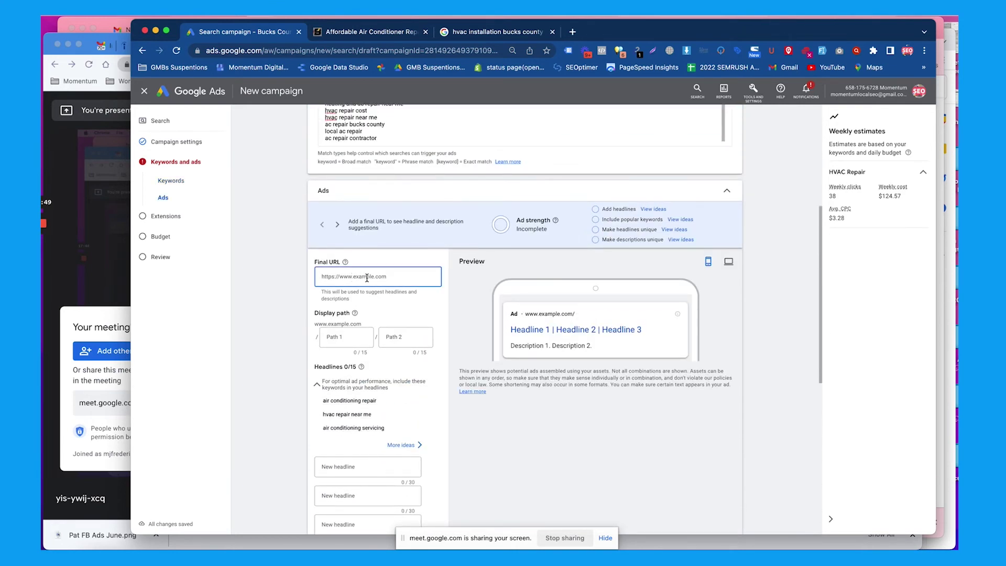
pyautogui.press('super+v')
pyautogui.click(345, 337)
pyautogui.write('ac')
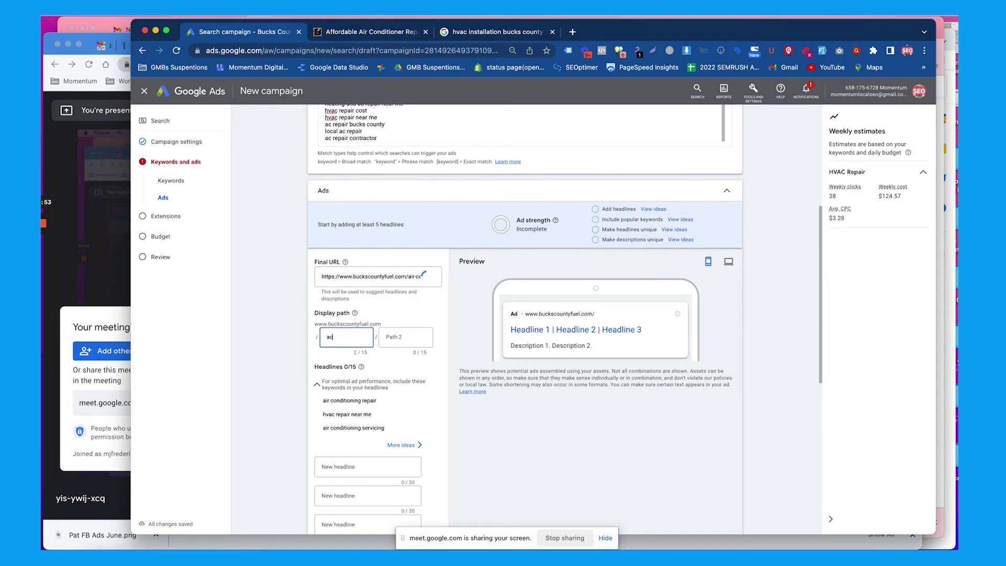
pyautogui.write('-repair')
pyautogui.tripleClick(349, 337)
# Add seventh and eighth headline slots plus third and fourth description slots
pyautogui.scroll(-3, 354, 359)
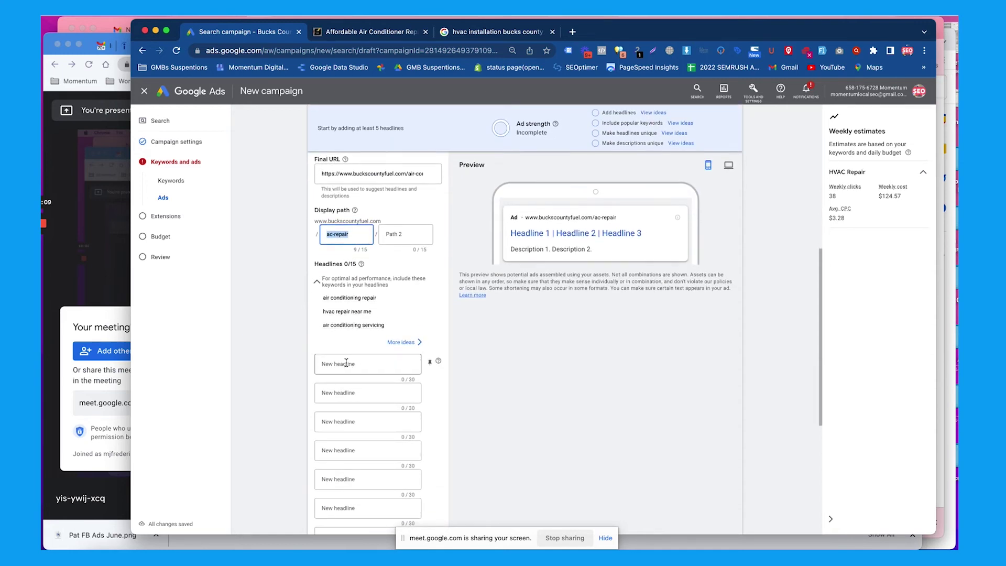
pyautogui.scroll(-5, 346, 363)
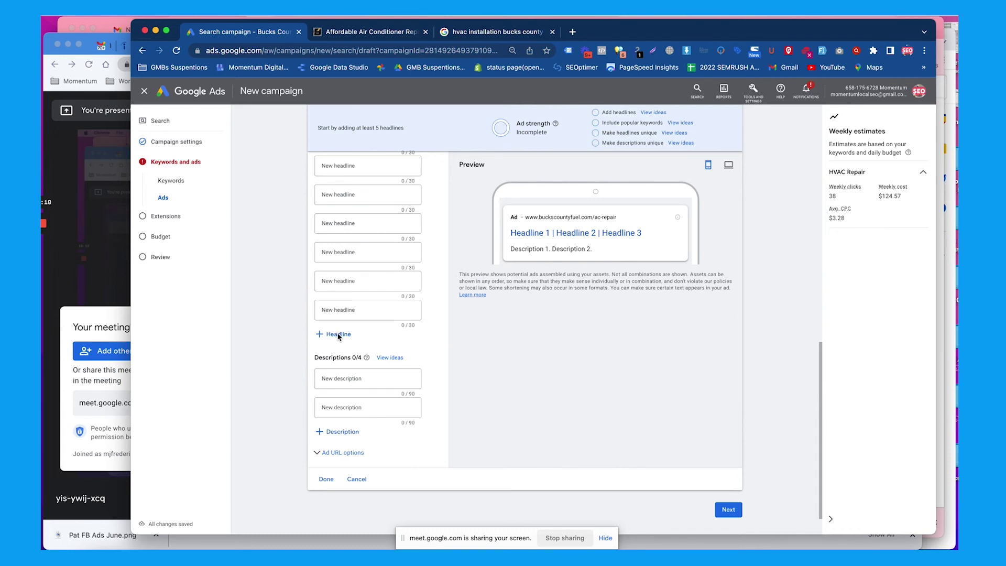
pyautogui.click(338, 336)
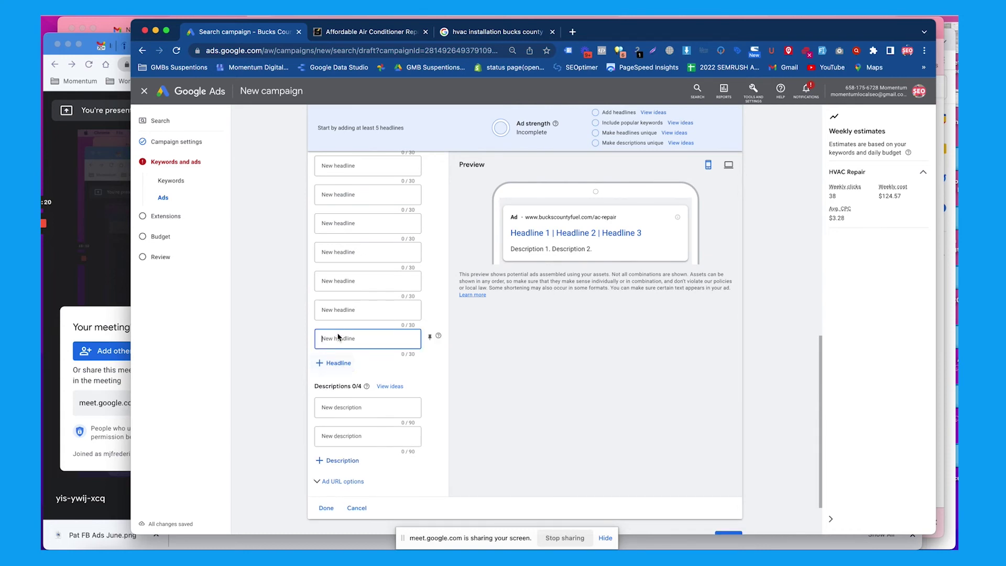
pyautogui.click(338, 369)
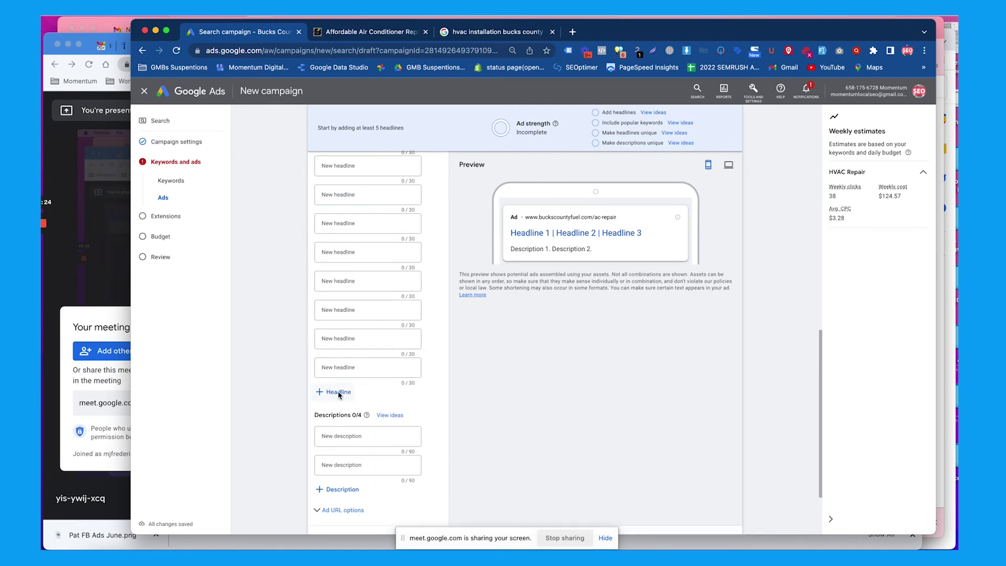
pyautogui.scroll(-3, 341, 399)
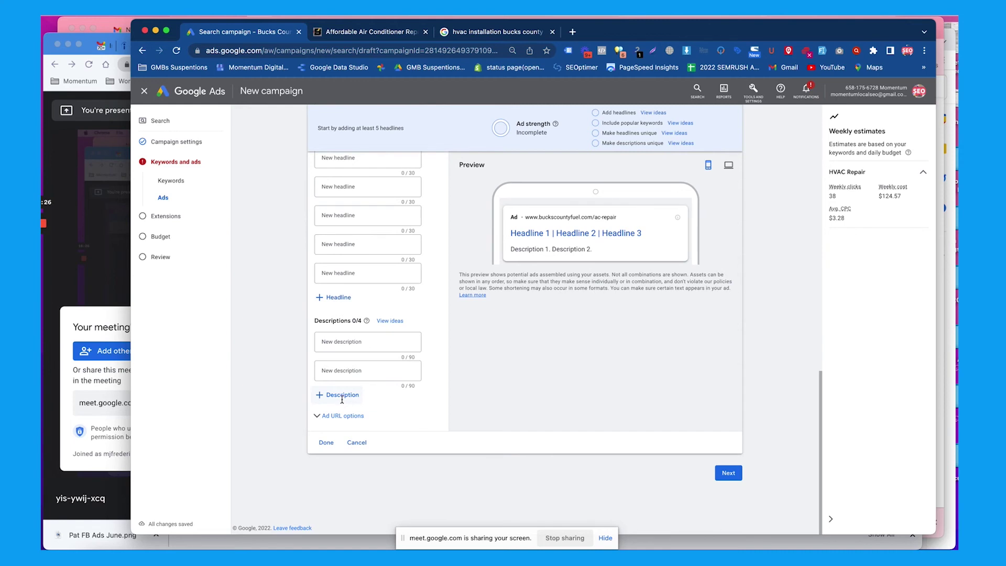
pyautogui.click(342, 399)
pyautogui.click(335, 424)
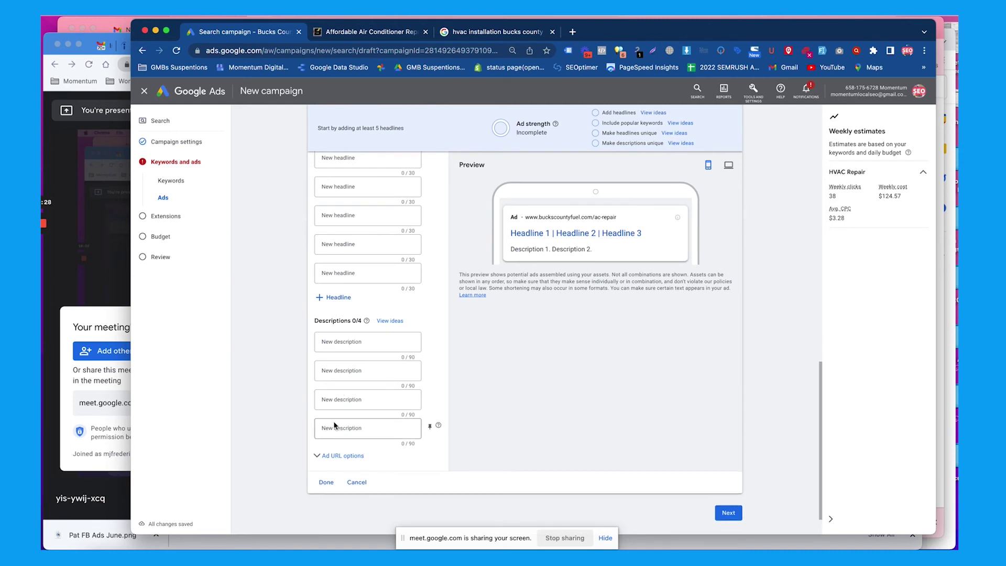
pyautogui.scroll(10, 335, 425)
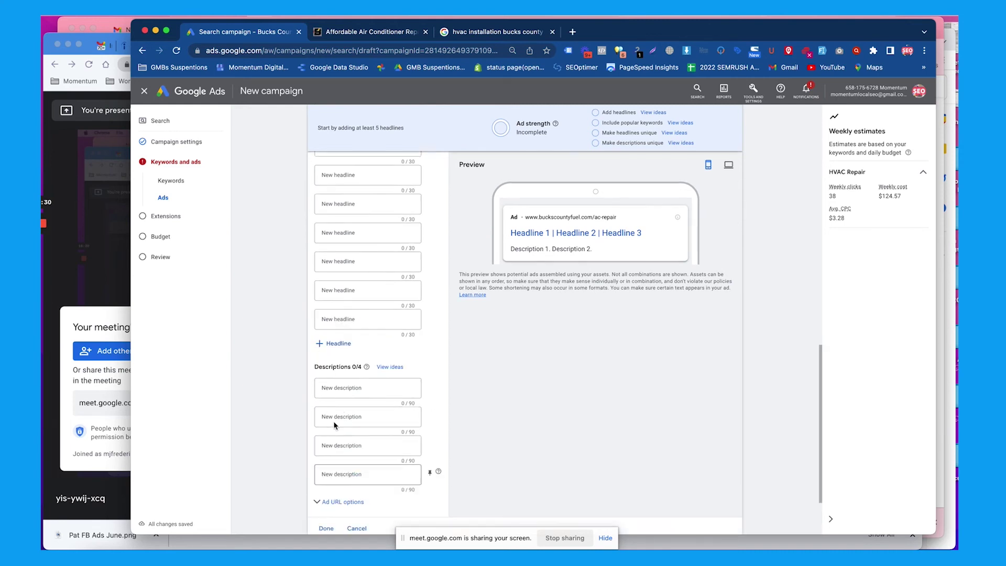
# Fill the headlines from suggestions, starting with 'Air Conditioner Repairs' and 'HVAC Services Near You'
pyautogui.click(349, 287)
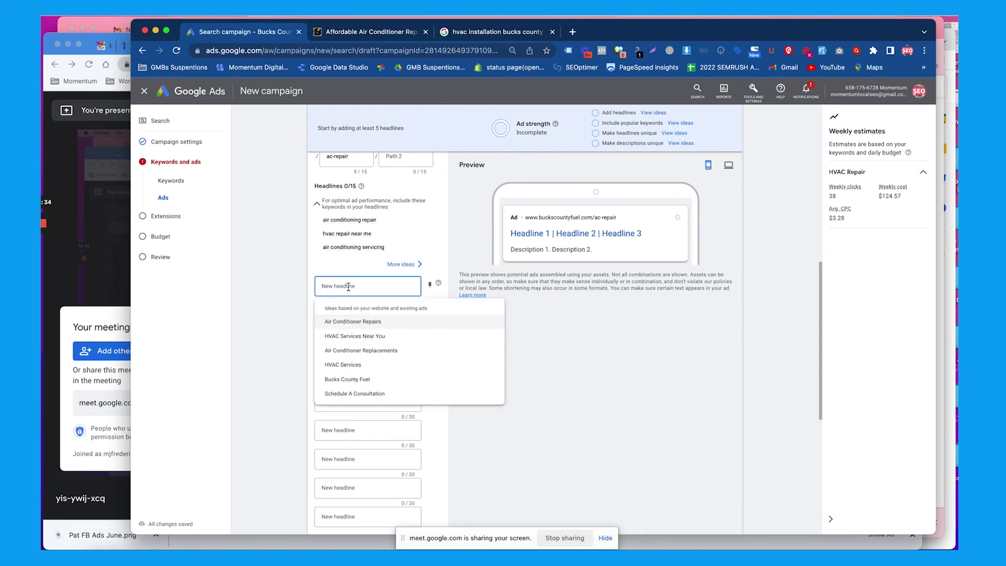
pyautogui.click(344, 323)
pyautogui.click(356, 314)
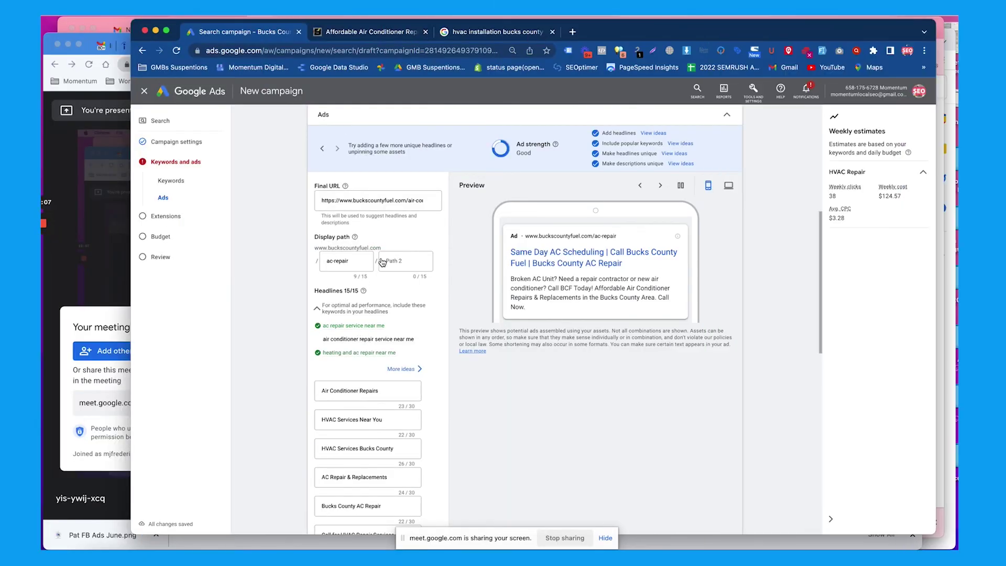
pyautogui.scroll(-10, 414, 247)
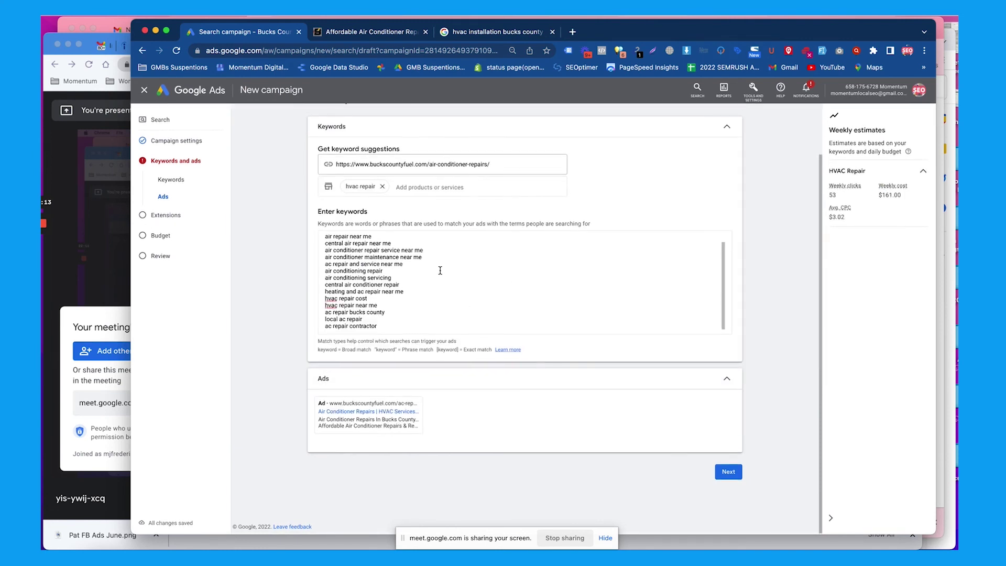
pyautogui.click(729, 474)
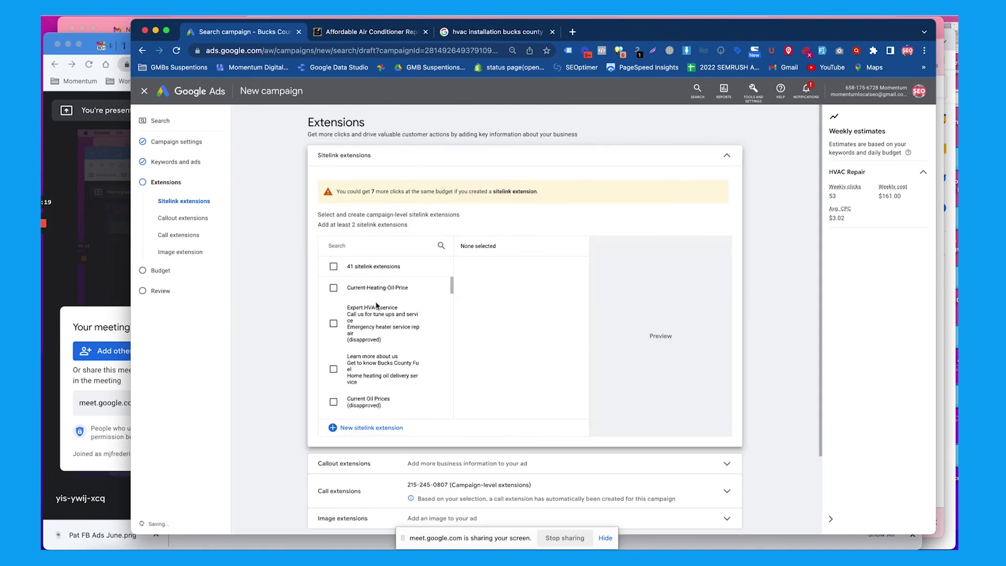
# Review the image extension options, then collapse them again
pyautogui.scroll(-2, 316, 286)
pyautogui.scroll(-1, 316, 287)
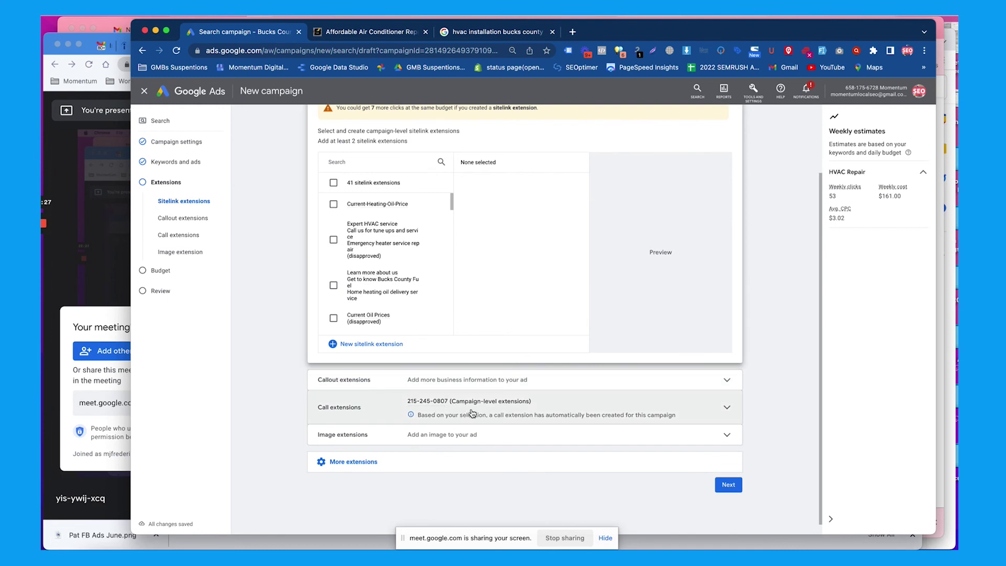
pyautogui.click(466, 438)
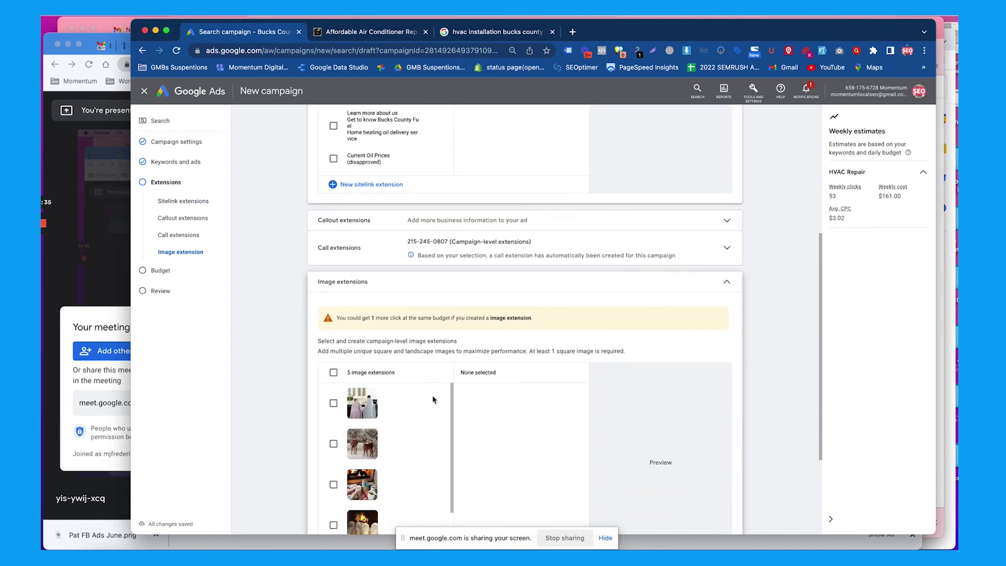
pyautogui.scroll(-1, 432, 400)
pyautogui.scroll(-3, 729, 281)
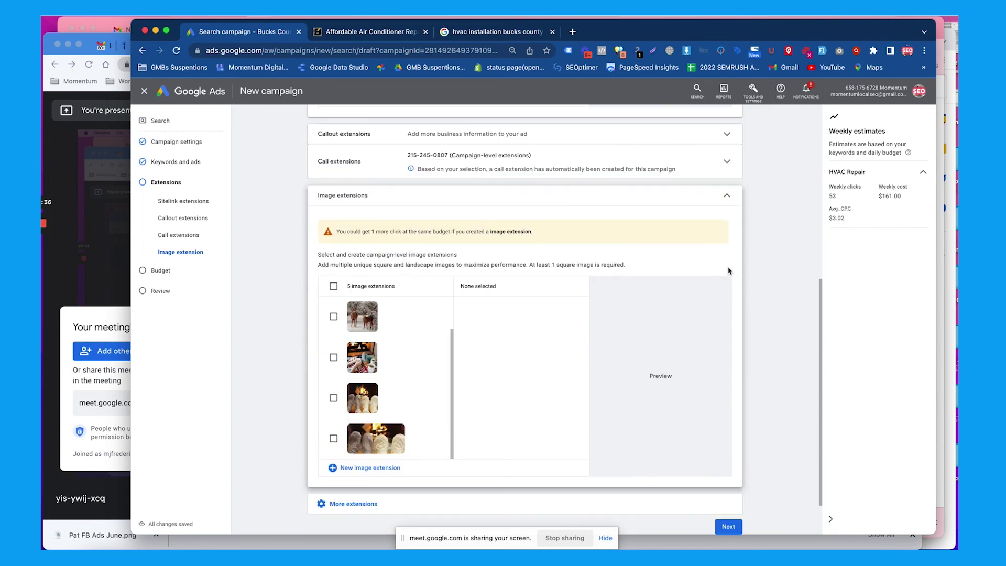
pyautogui.click(727, 199)
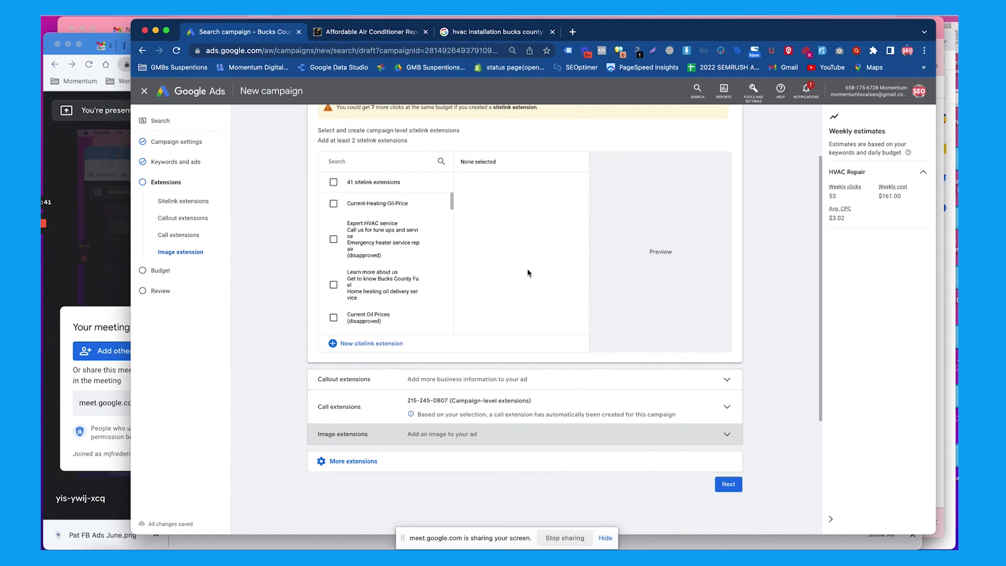
# Add the Directions, Testimonials and Learn More About BCF sitelinks, then expand callout extensions
pyautogui.scroll(2, 373, 247)
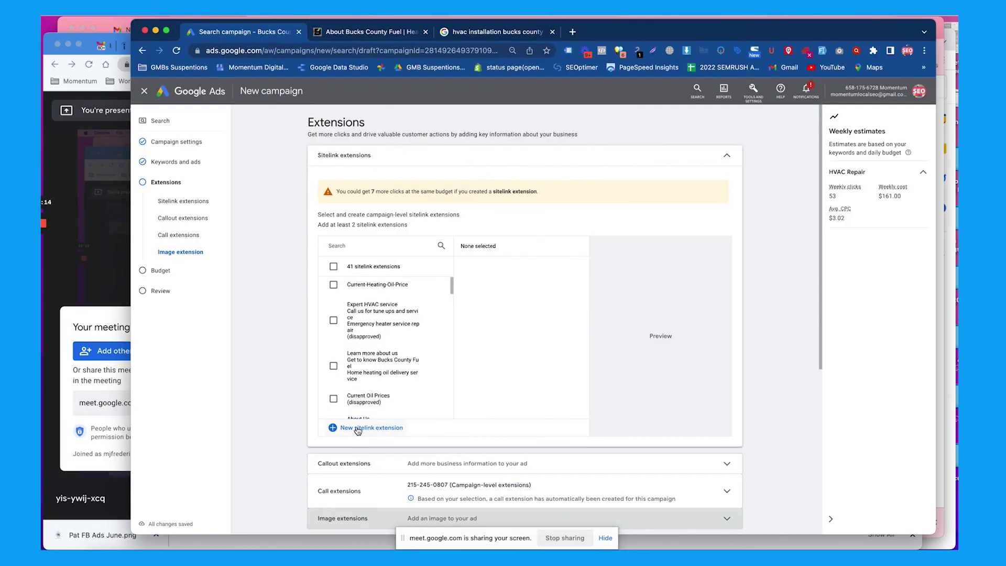
pyautogui.click(358, 429)
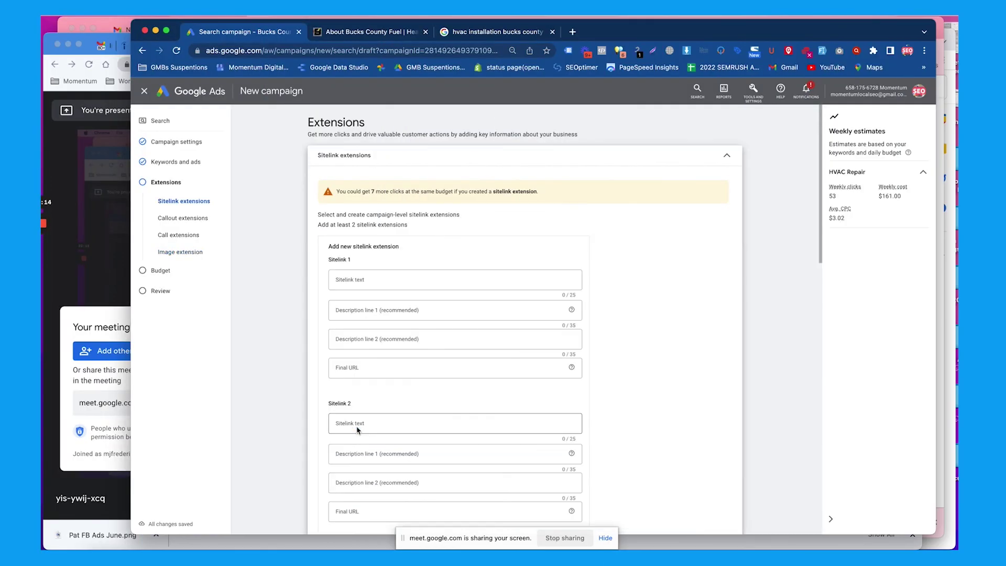
pyautogui.click(395, 282)
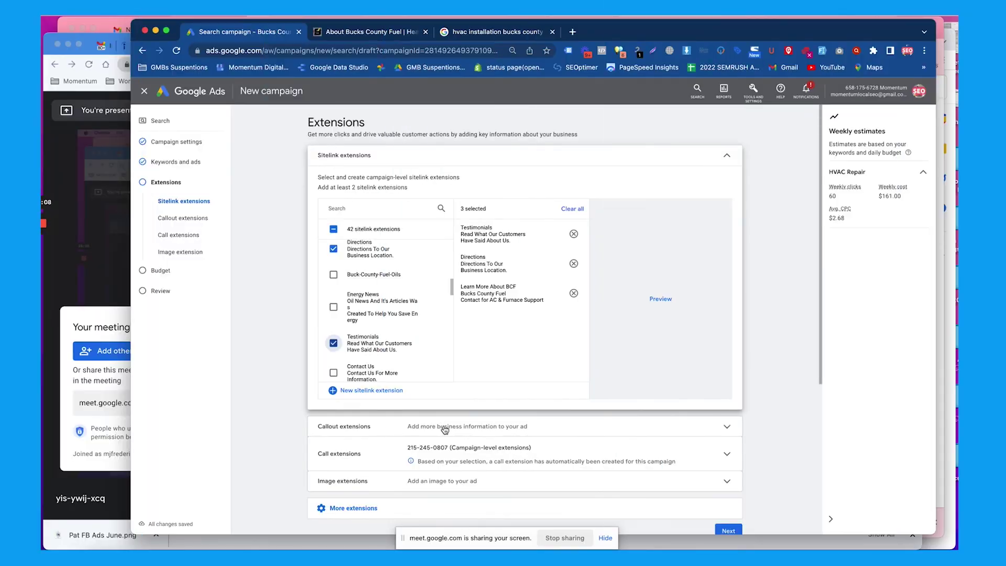
pyautogui.click(444, 429)
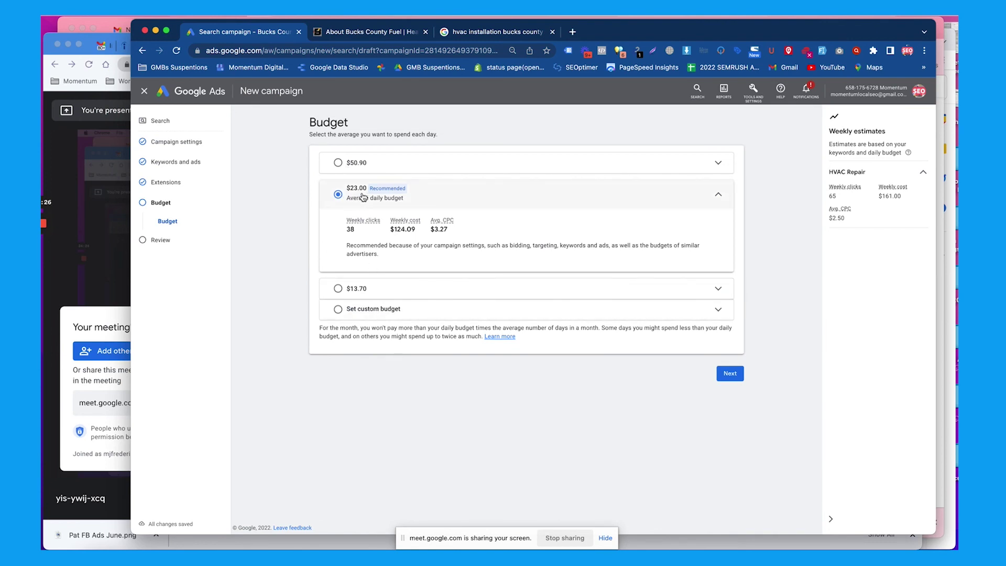
# Keep the recommended $23.00 daily budget and continue to the campaign review page
pyautogui.click(731, 373)
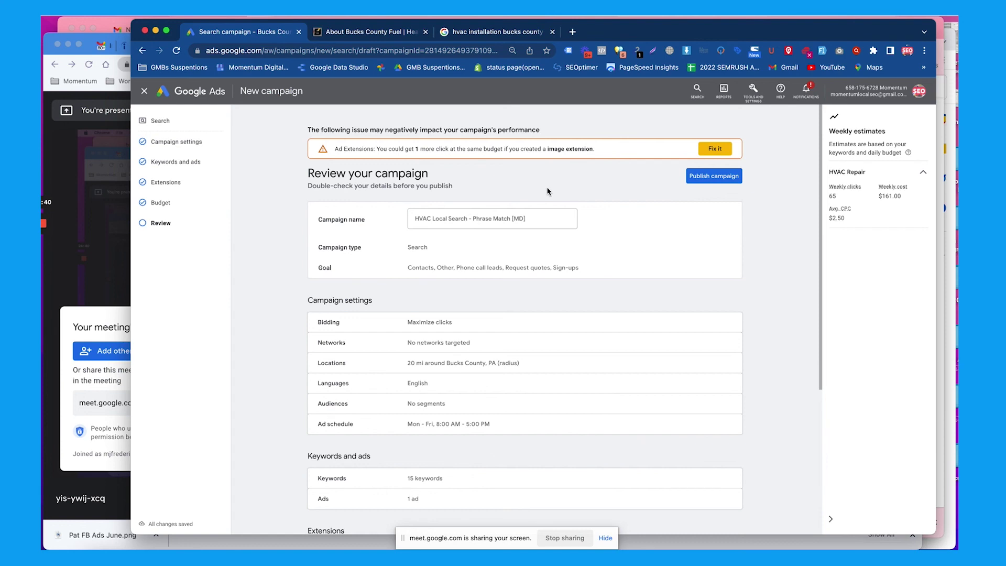
pyautogui.scroll(-5, 544, 193)
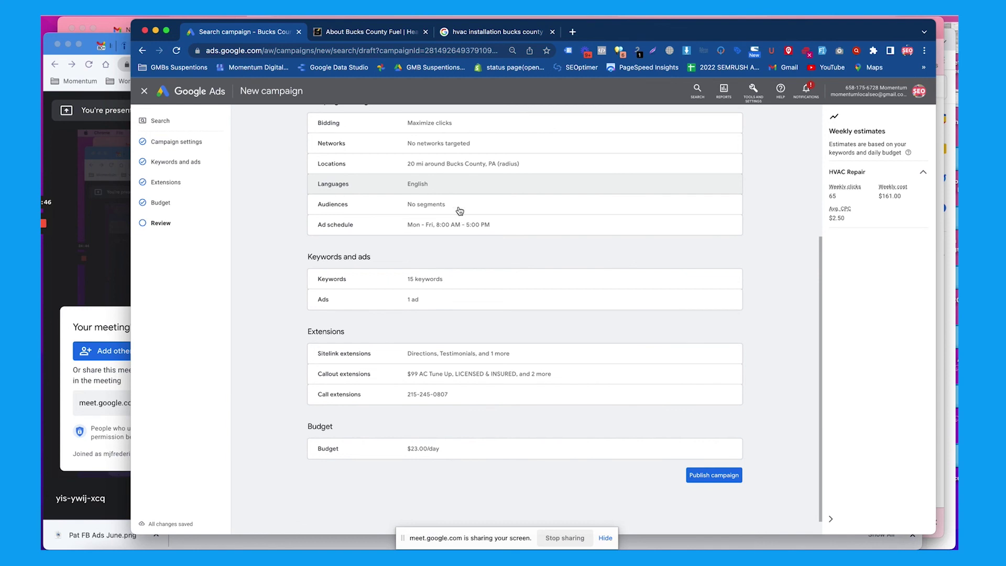
pyautogui.scroll(5, 457, 212)
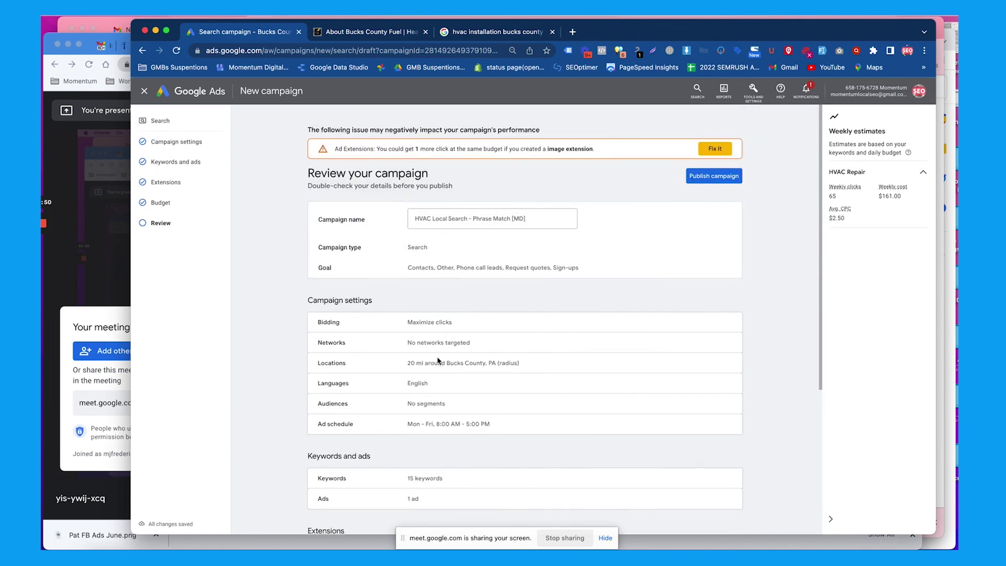
pyautogui.scroll(-2, 438, 361)
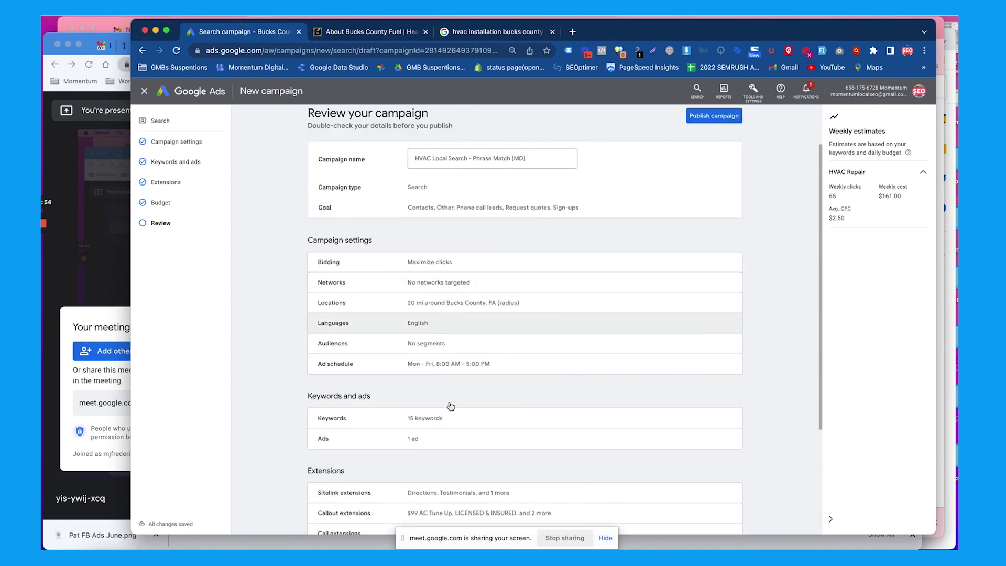
pyautogui.scroll(-3, 451, 406)
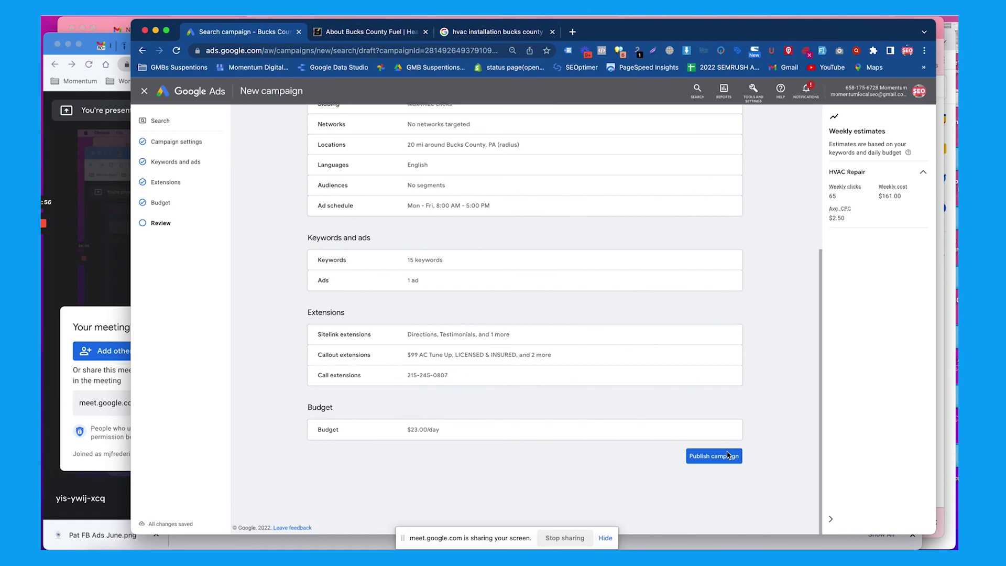